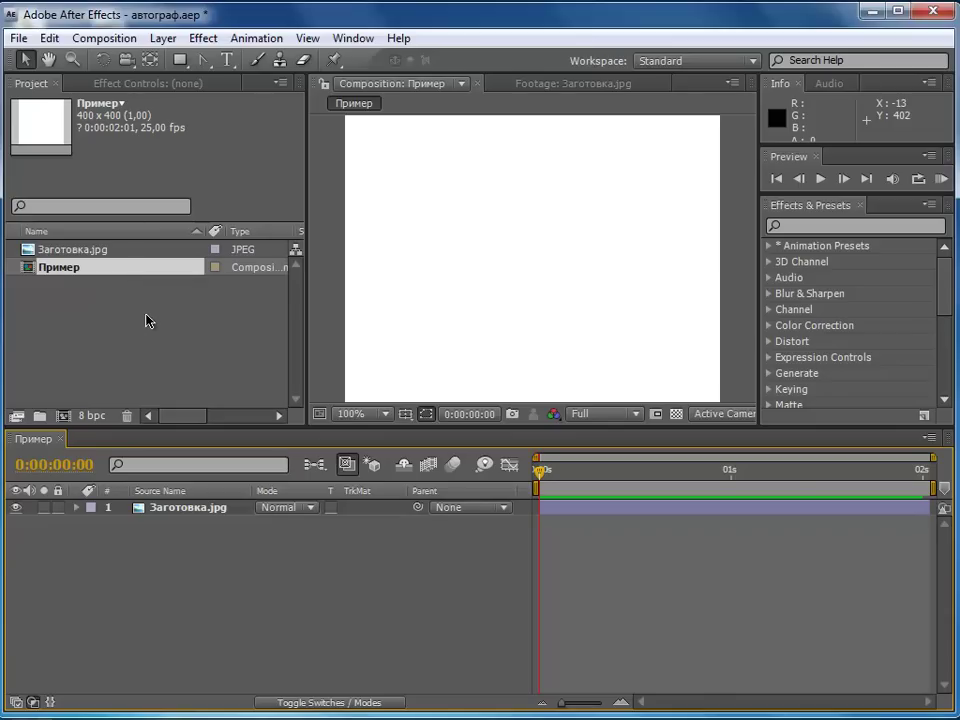
Preview the example animation, rewind to the start, and deselect the example composition.
{"action": "key", "text": "space"}
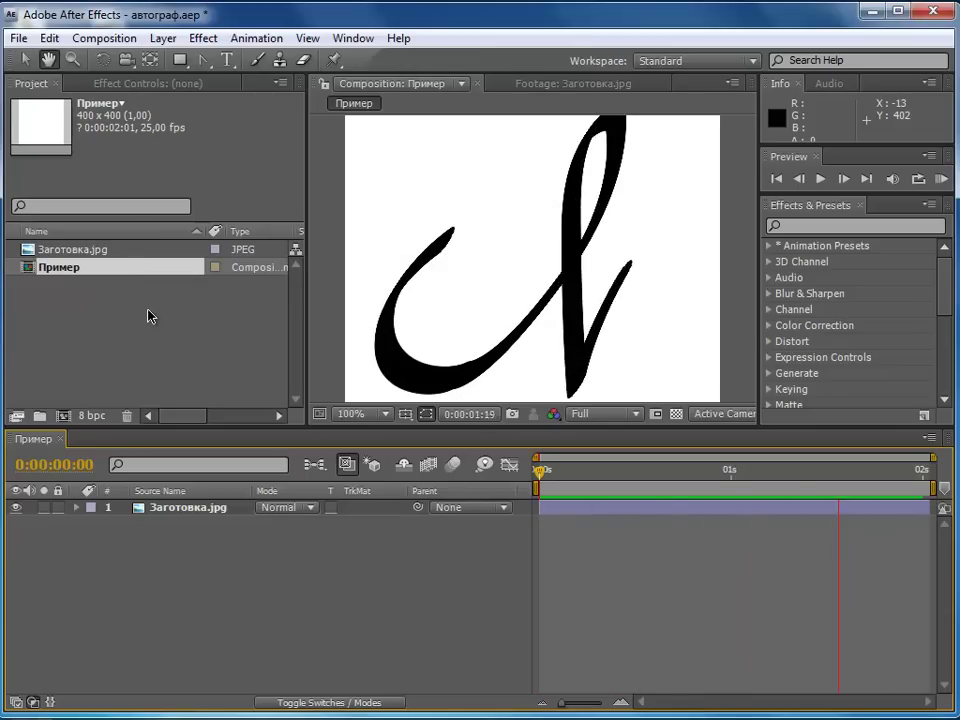
{"action": "key", "text": "space"}
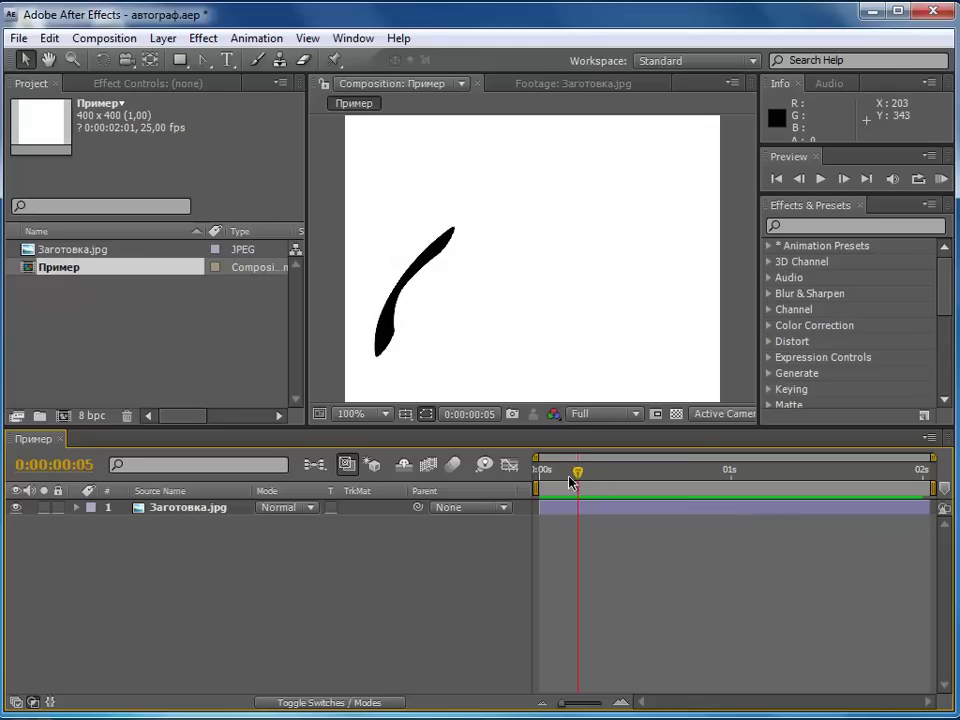
{"action": "left_click_drag", "start_coordinate": [570, 483], "coordinate": [537, 476]}
{"action": "left_click", "coordinate": [107, 351]}
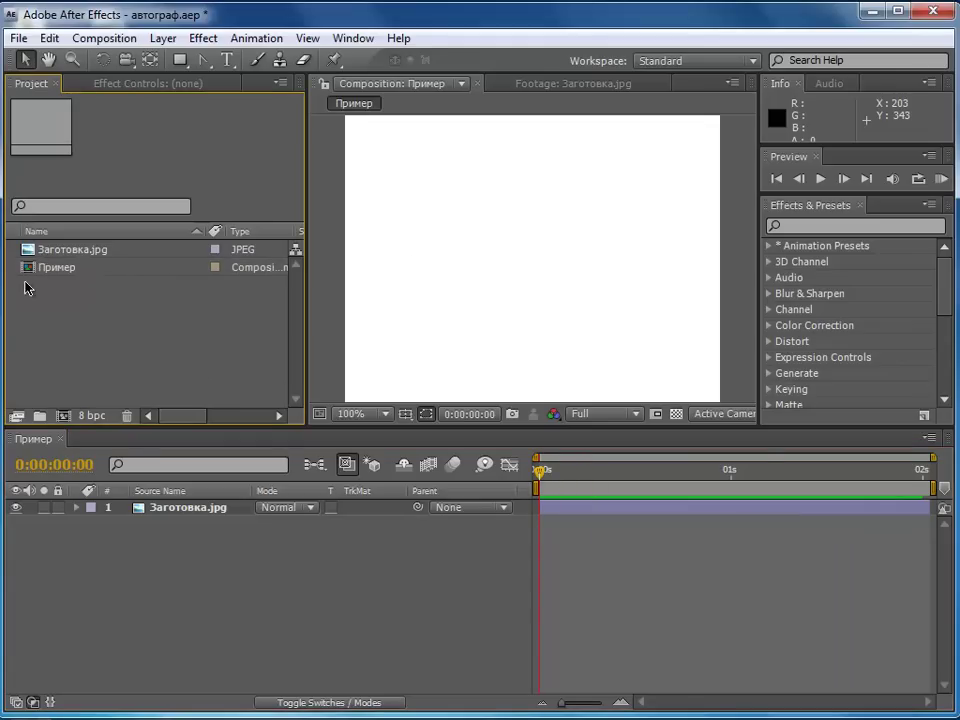
Inspect Заготовка.jpg, then build a new composition named Заготовка from it.
{"action": "double_click", "coordinate": [40, 253]}
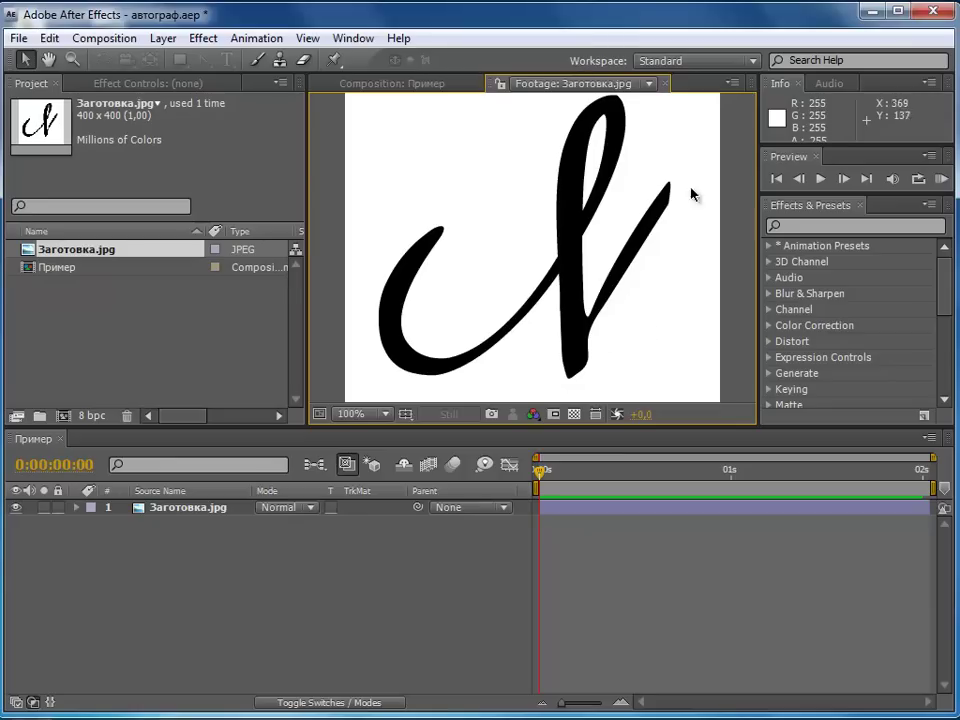
{"action": "left_click", "coordinate": [664, 86]}
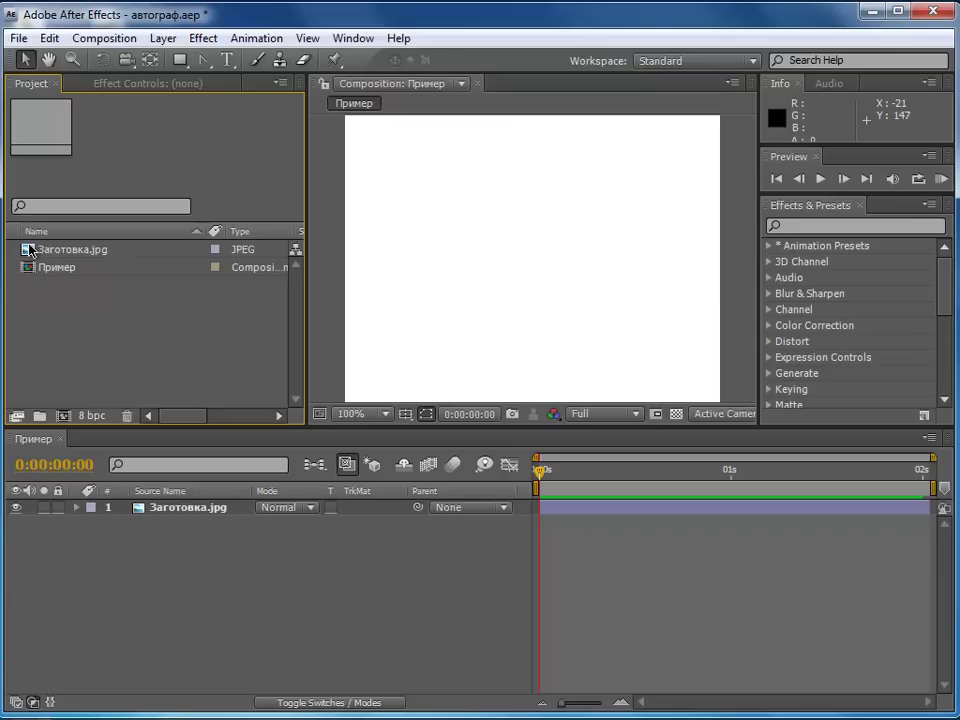
{"action": "left_click_drag", "start_coordinate": [30, 254], "coordinate": [110, 312]}
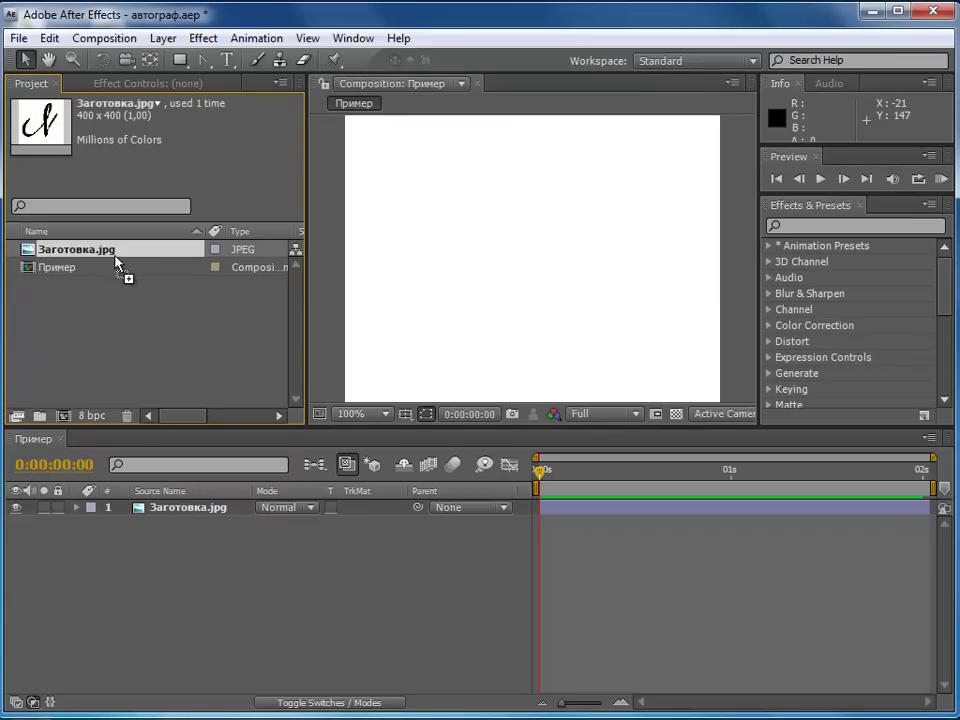
{"action": "left_click_drag", "start_coordinate": [110, 312], "coordinate": [63, 417]}
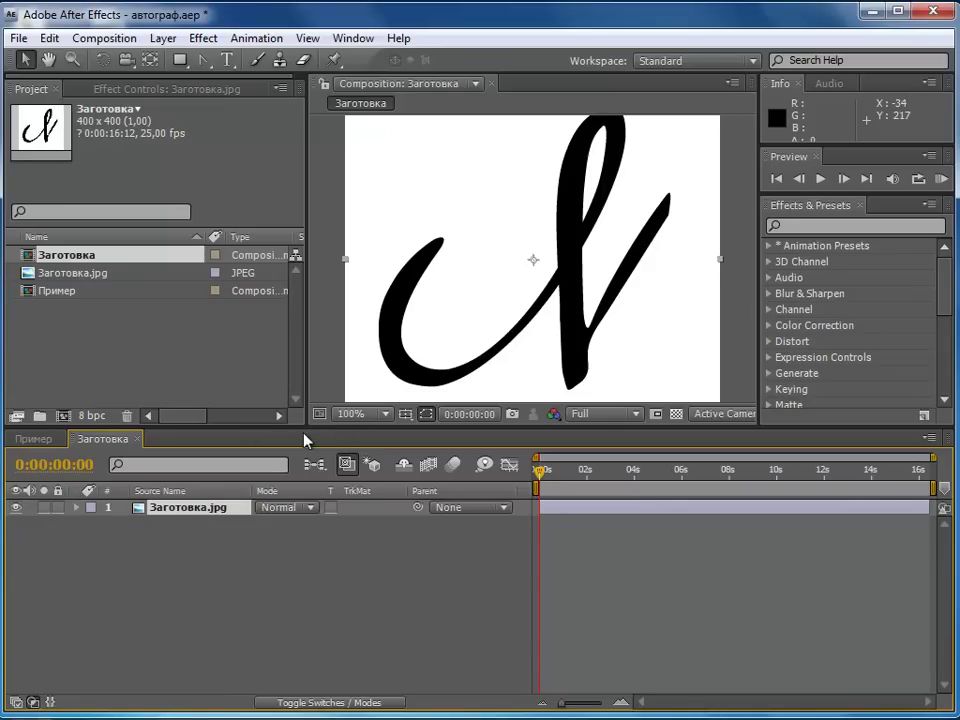
Change the Заготовка composition's background colour from black to white.
{"action": "left_click", "coordinate": [104, 38]}
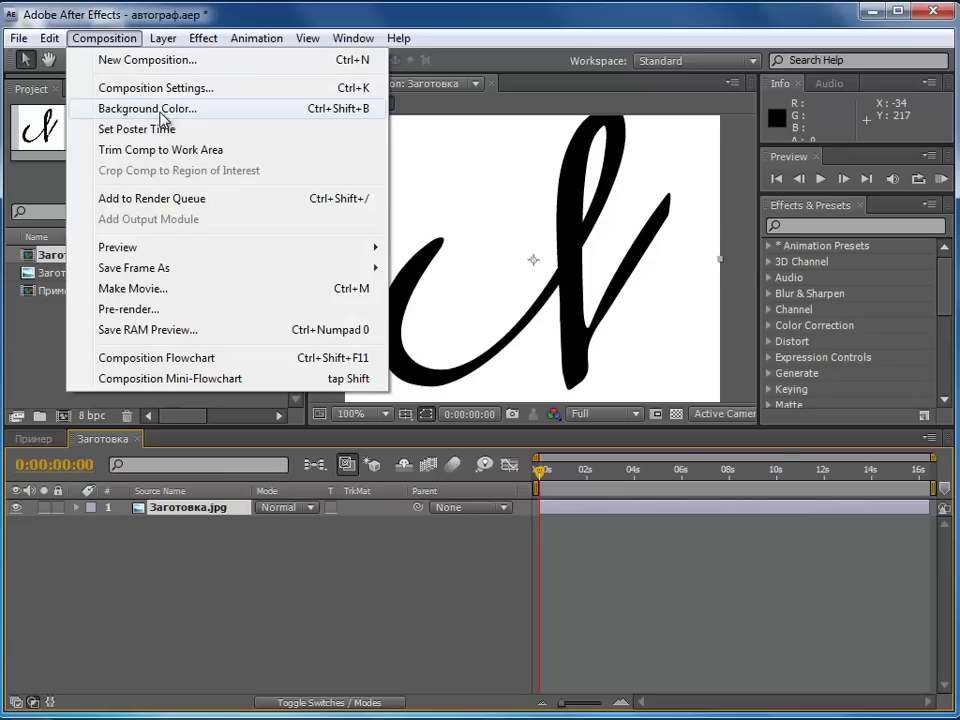
{"action": "left_click", "coordinate": [165, 110]}
{"action": "left_click", "coordinate": [658, 419]}
{"action": "left_click", "coordinate": [71, 540]}
{"action": "left_click", "coordinate": [504, 557]}
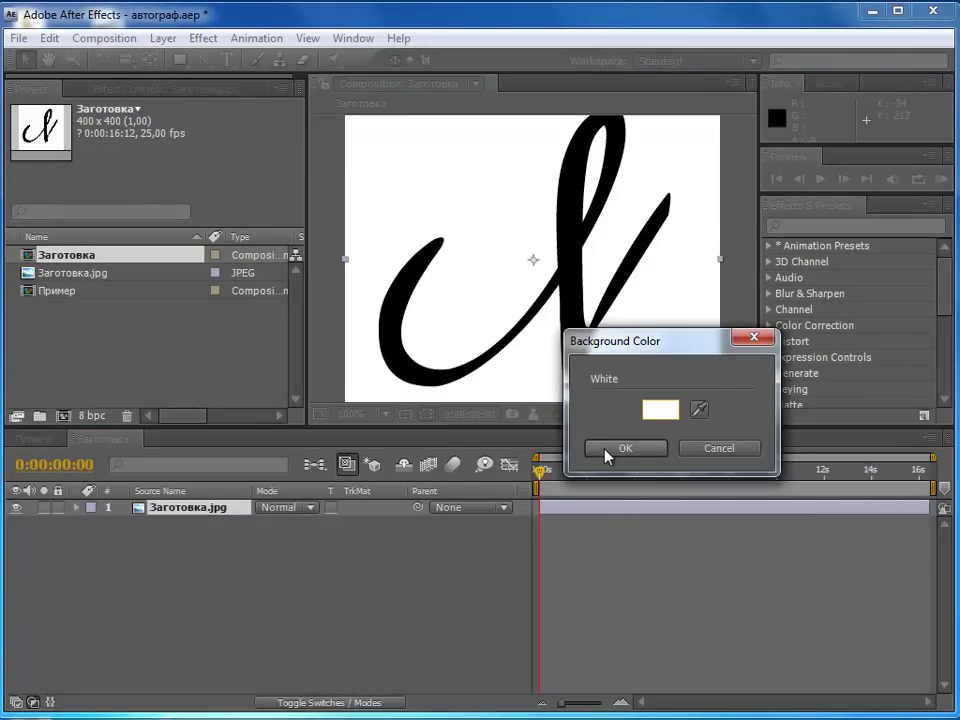
{"action": "left_click", "coordinate": [620, 448]}
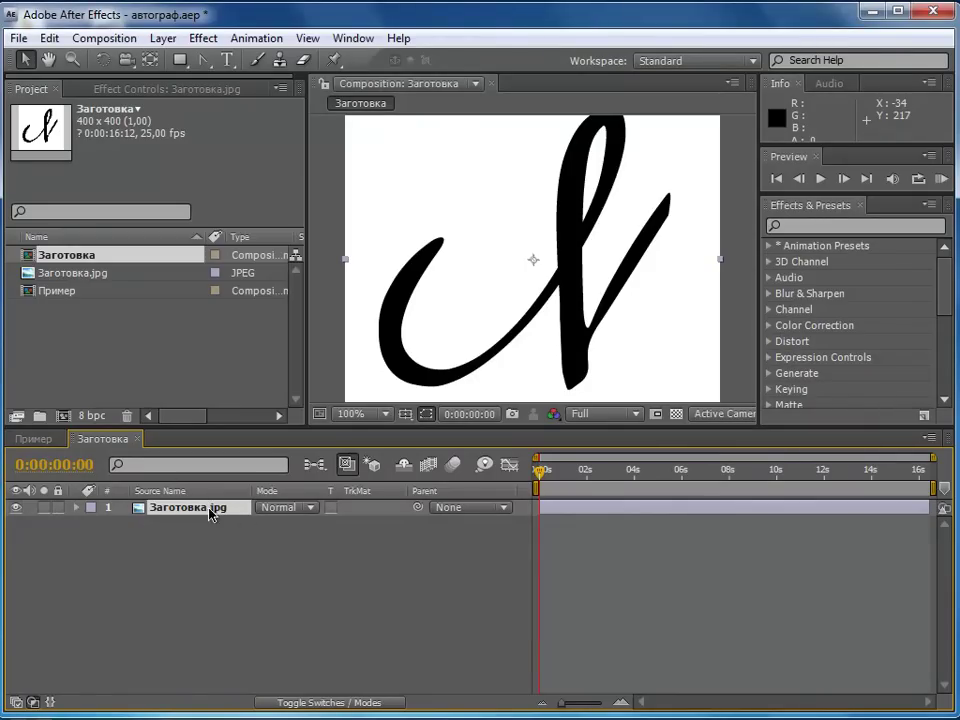
Draw Mask 1 with the Pen tool along the centre of the cursive letter's stroke.
{"action": "left_click_drag", "start_coordinate": [205, 60], "coordinate": [295, 69]}
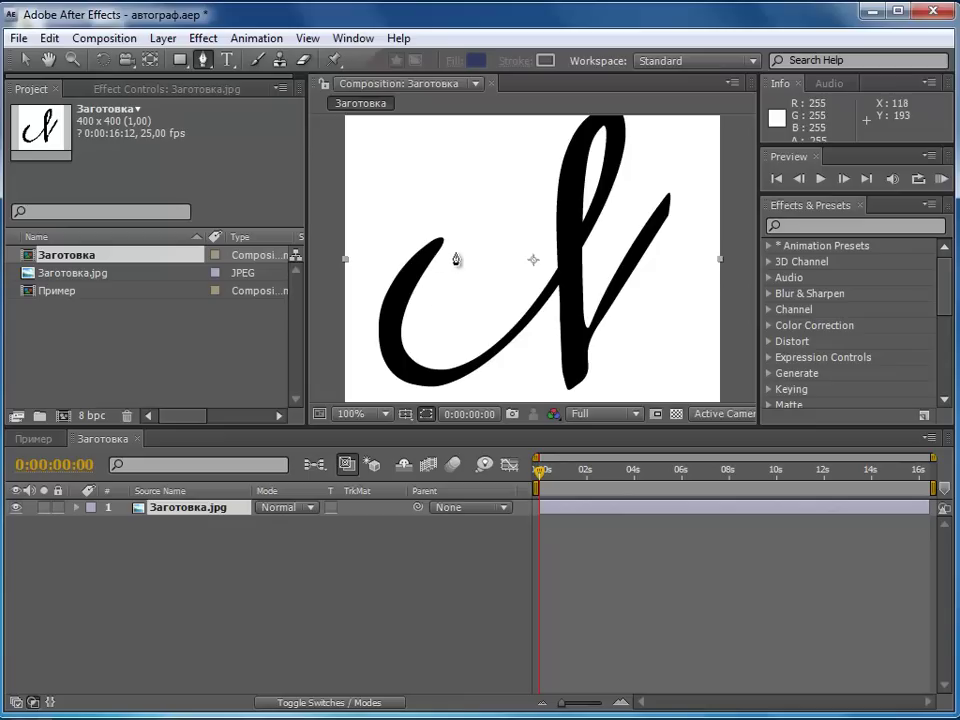
{"action": "left_click_drag", "start_coordinate": [499, 229], "coordinate": [507, 262]}
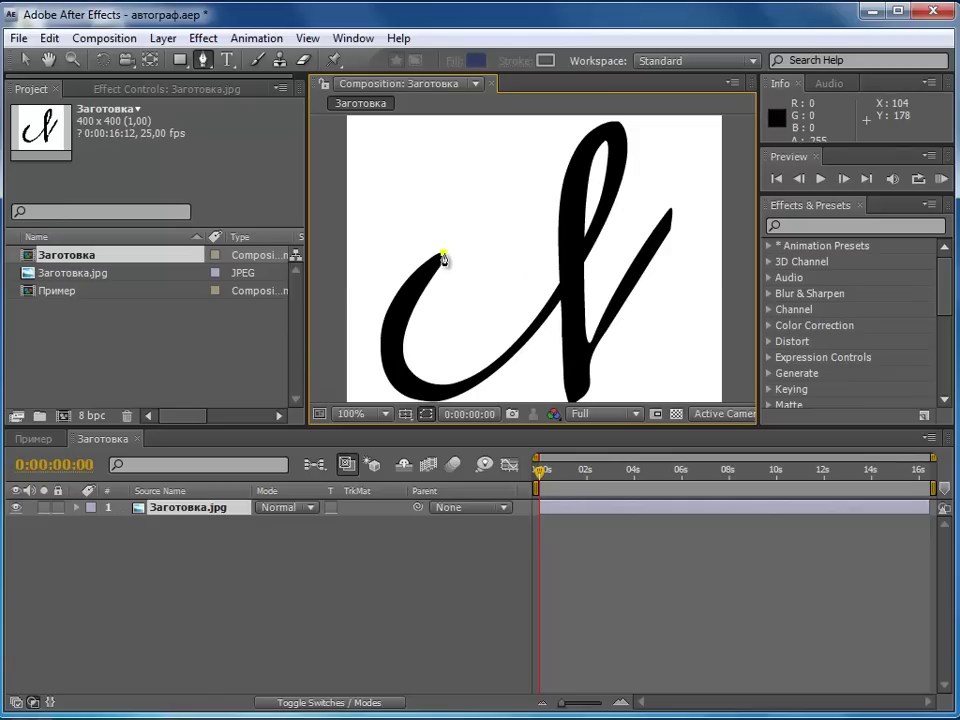
{"action": "left_click_drag", "start_coordinate": [391, 363], "coordinate": [412, 349]}
{"action": "scroll", "coordinate": [390, 358], "scroll_direction": "down", "scroll_amount": 1}
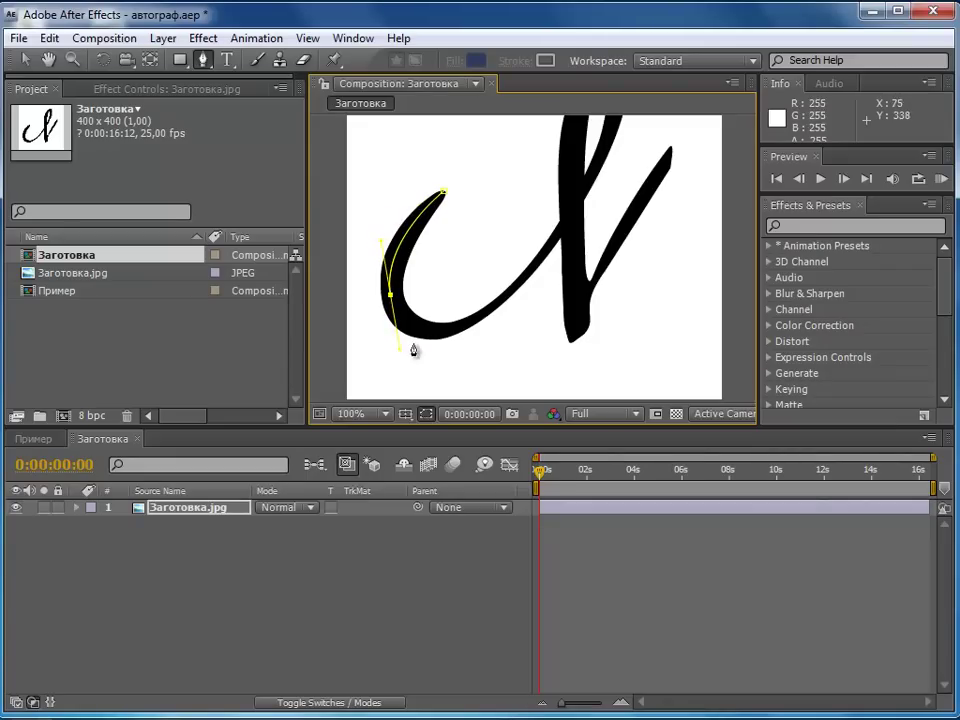
{"action": "left_click", "coordinate": [471, 323]}
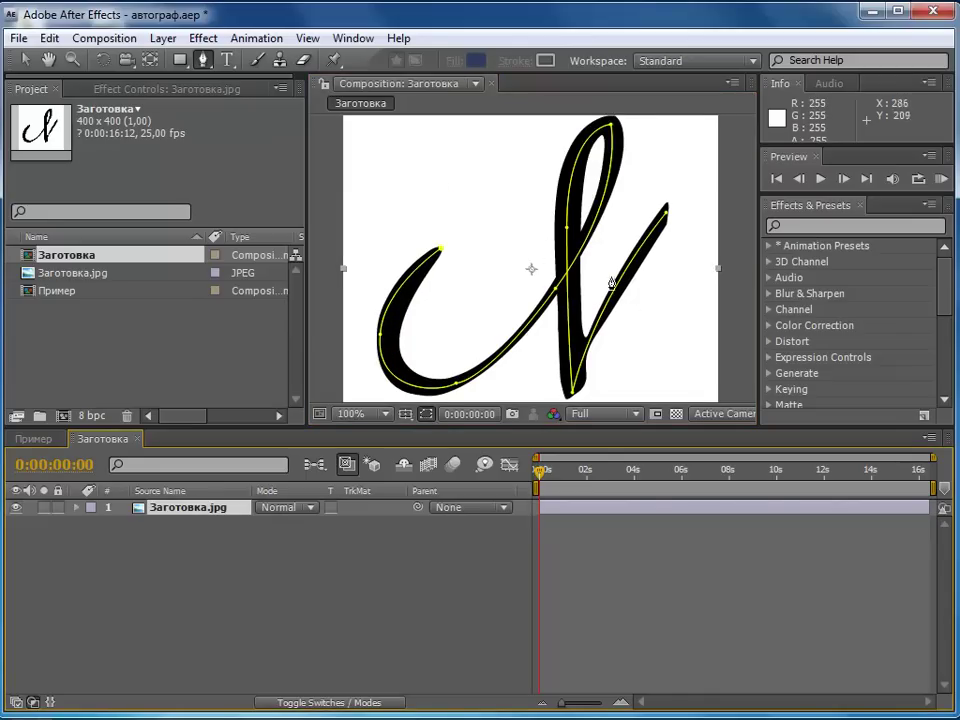
Find 'stroke' in Effects & Presets and apply Generate > Stroke to the Заготовка.jpg layer.
{"action": "left_click", "coordinate": [806, 226]}
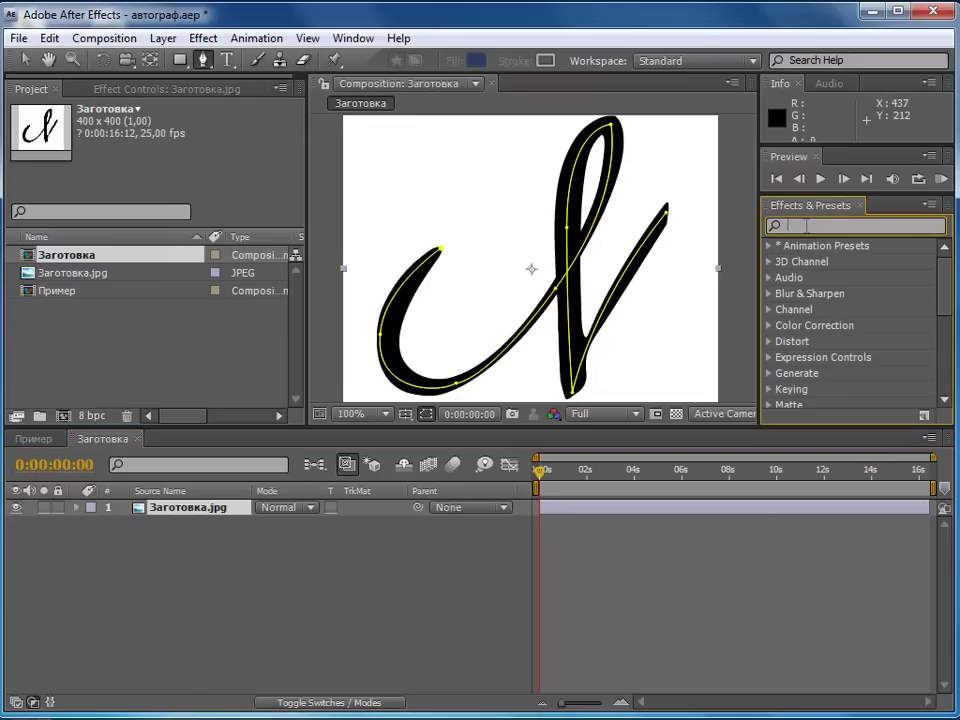
{"action": "type", "text": "ы"}
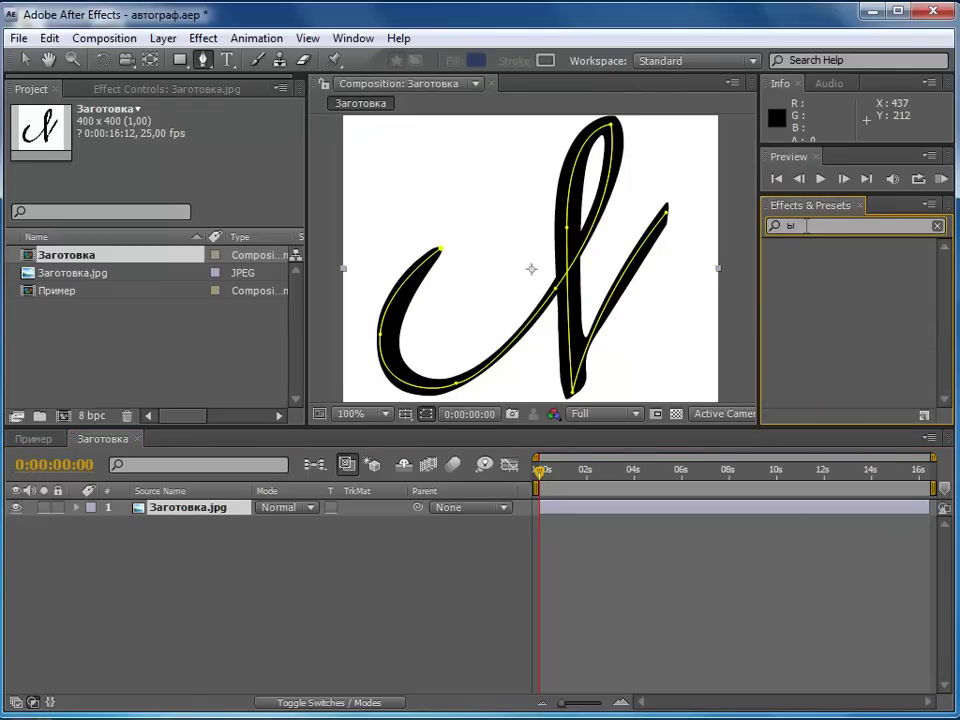
{"action": "key", "text": "BackSpace"}
{"action": "type", "text": "stroke"}
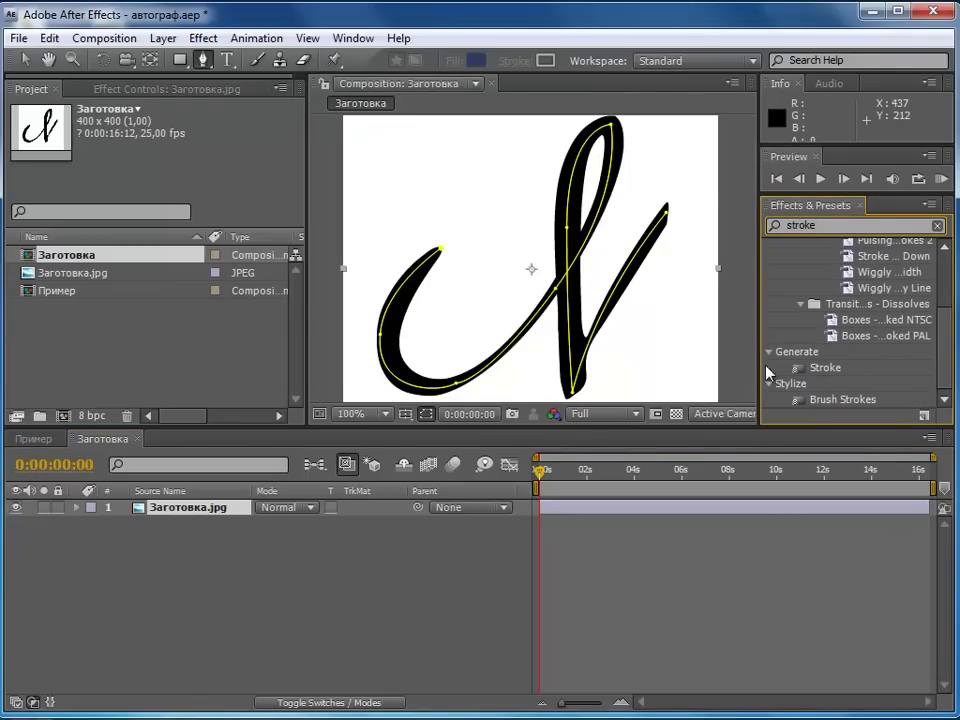
{"action": "left_click_drag", "start_coordinate": [822, 368], "coordinate": [598, 345]}
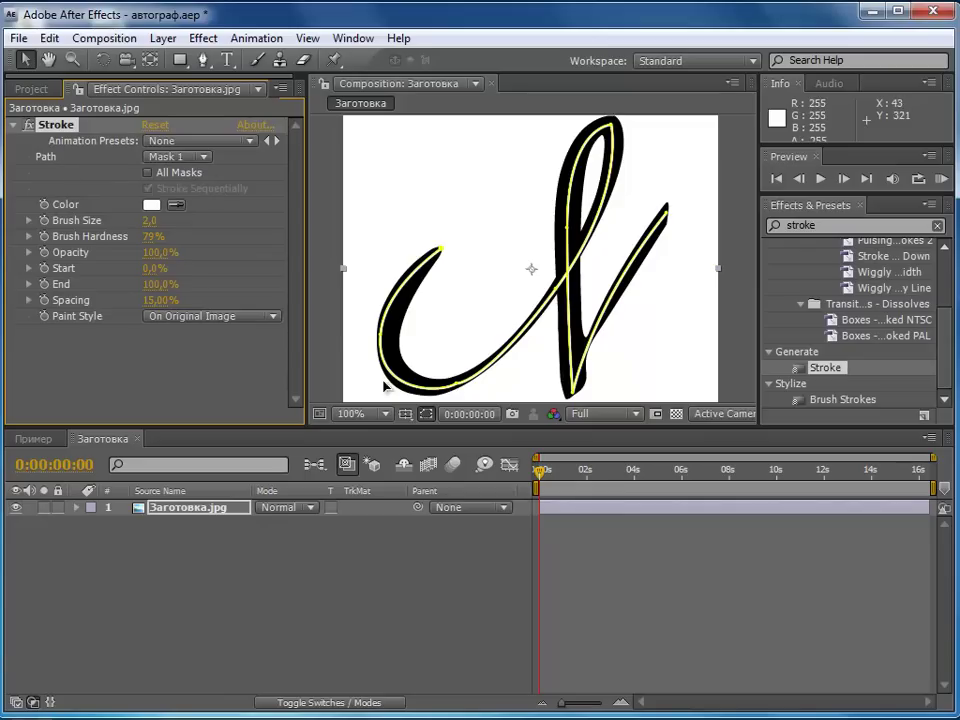
Set the Stroke effect's colour to pure red.
{"action": "left_click", "coordinate": [151, 204]}
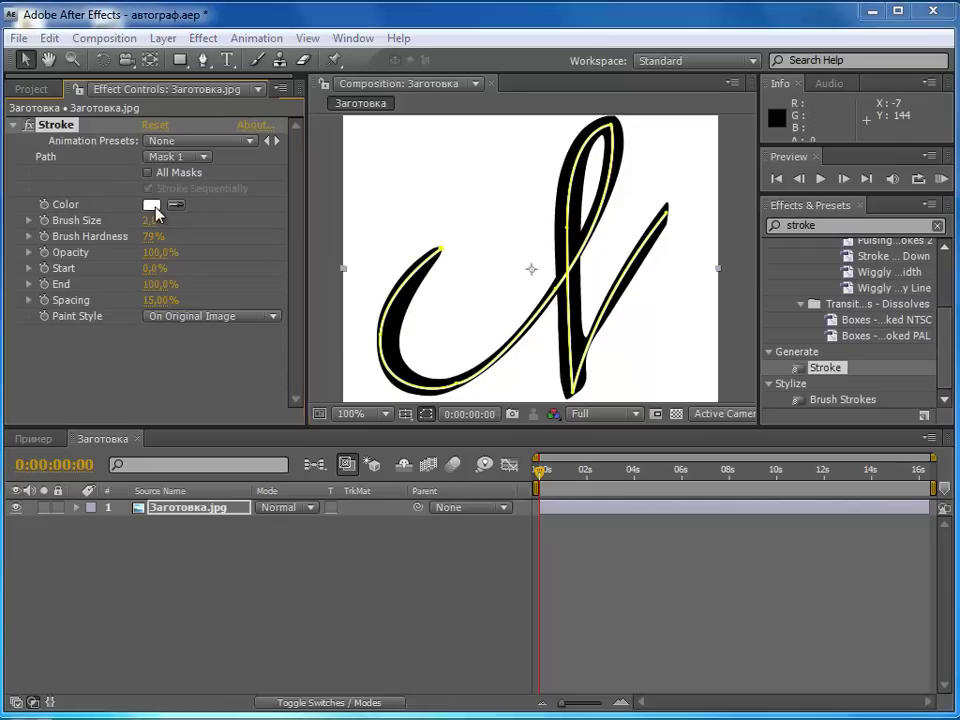
{"action": "left_click", "coordinate": [224, 634]}
{"action": "left_click_drag", "start_coordinate": [251, 591], "coordinate": [542, 540]}
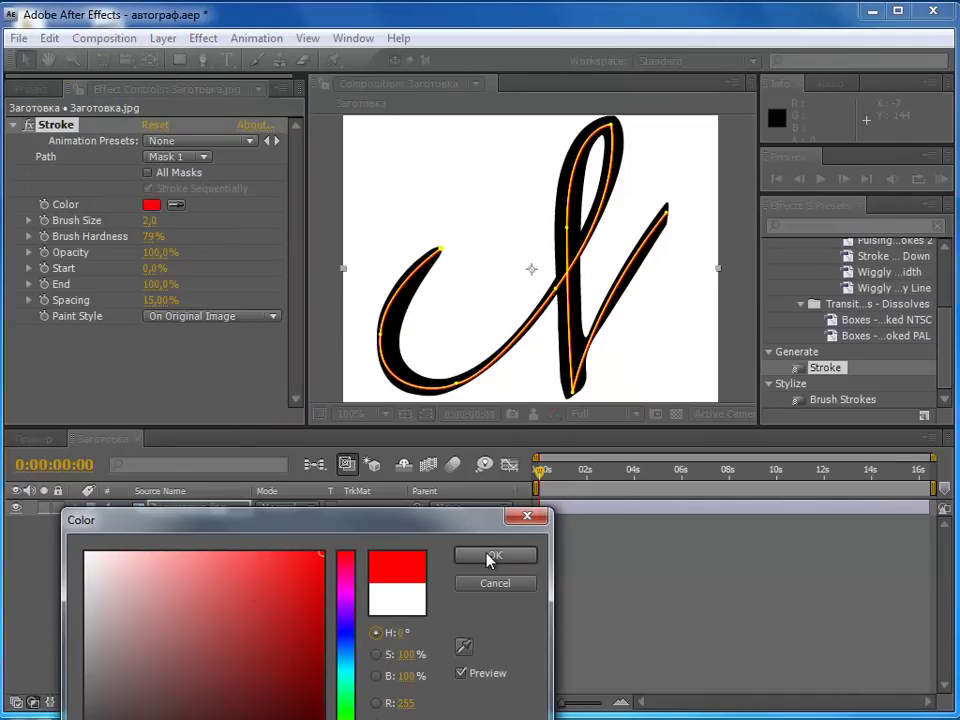
{"action": "left_click", "coordinate": [493, 556]}
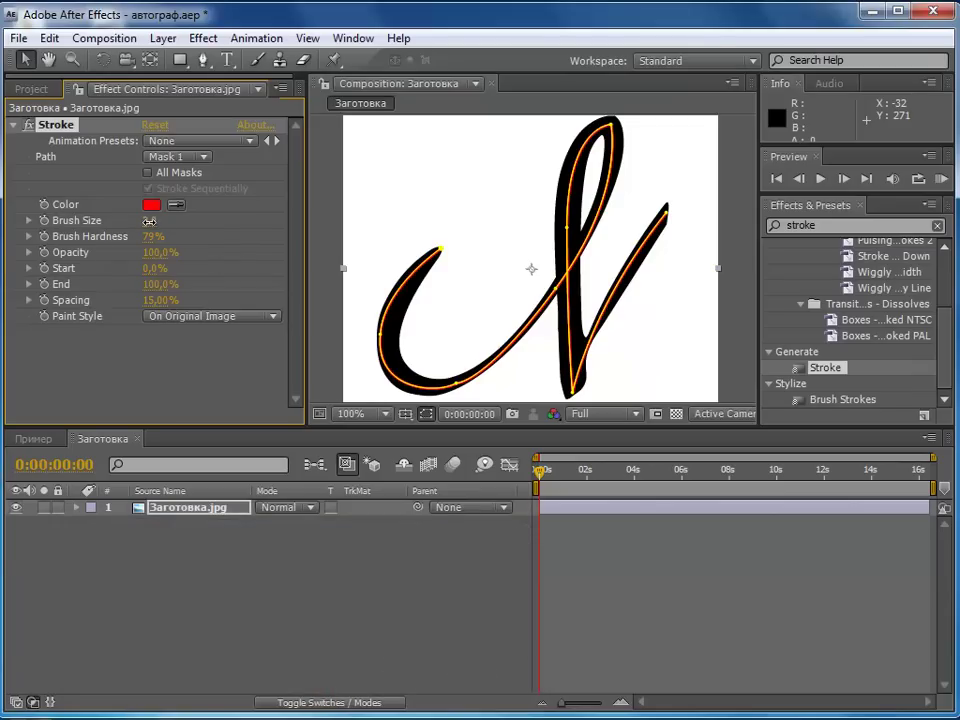
Set Brush Size 21.8, Brush Hardness 100% and Paint Style to Reveal Original Image.
{"action": "left_click_drag", "start_coordinate": [151, 221], "coordinate": [315, 203]}
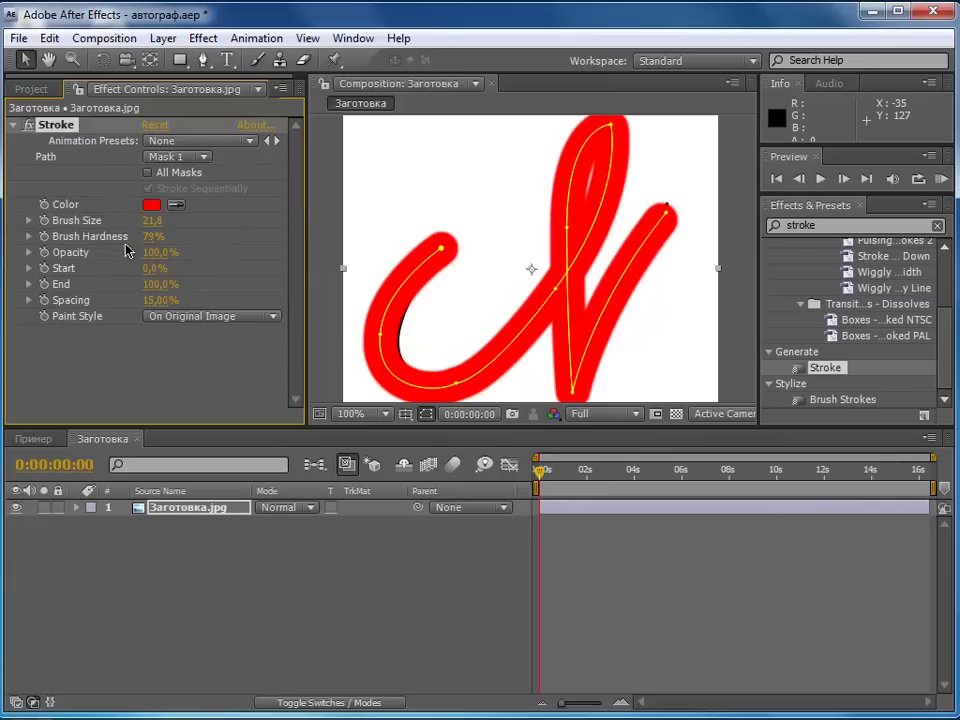
{"action": "mouse_move", "coordinate": [153, 237]}
{"action": "left_mouse_down"}
{"action": "mouse_move", "coordinate": [279, 233]}
{"action": "mouse_move", "coordinate": [318, 192]}
{"action": "left_mouse_up"}
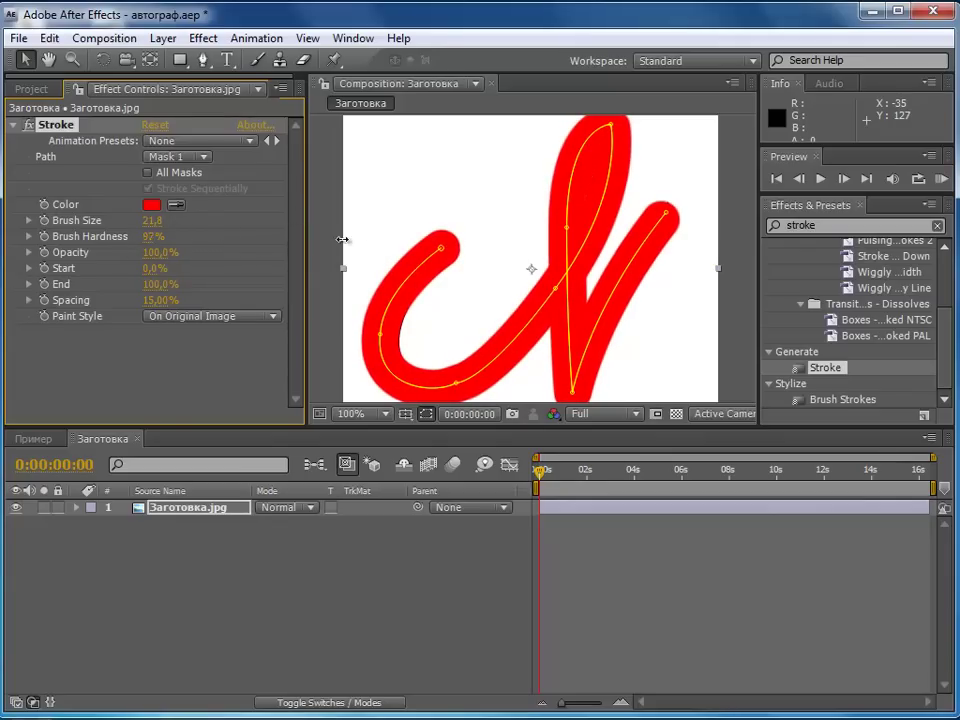
{"action": "left_click", "coordinate": [160, 318]}
{"action": "left_click", "coordinate": [193, 318]}
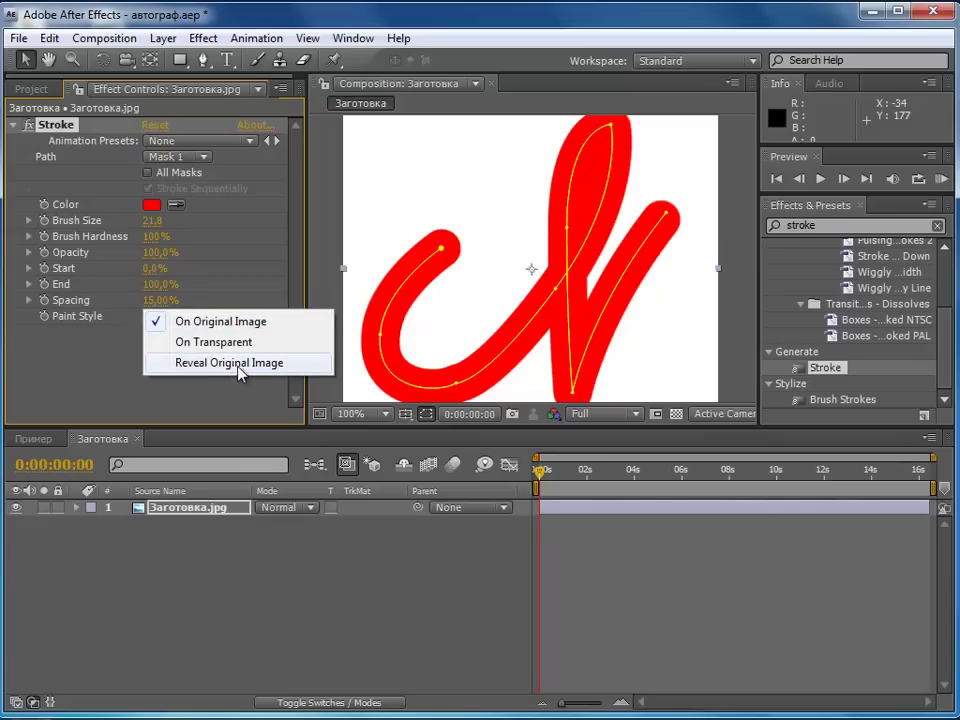
{"action": "left_click", "coordinate": [240, 364]}
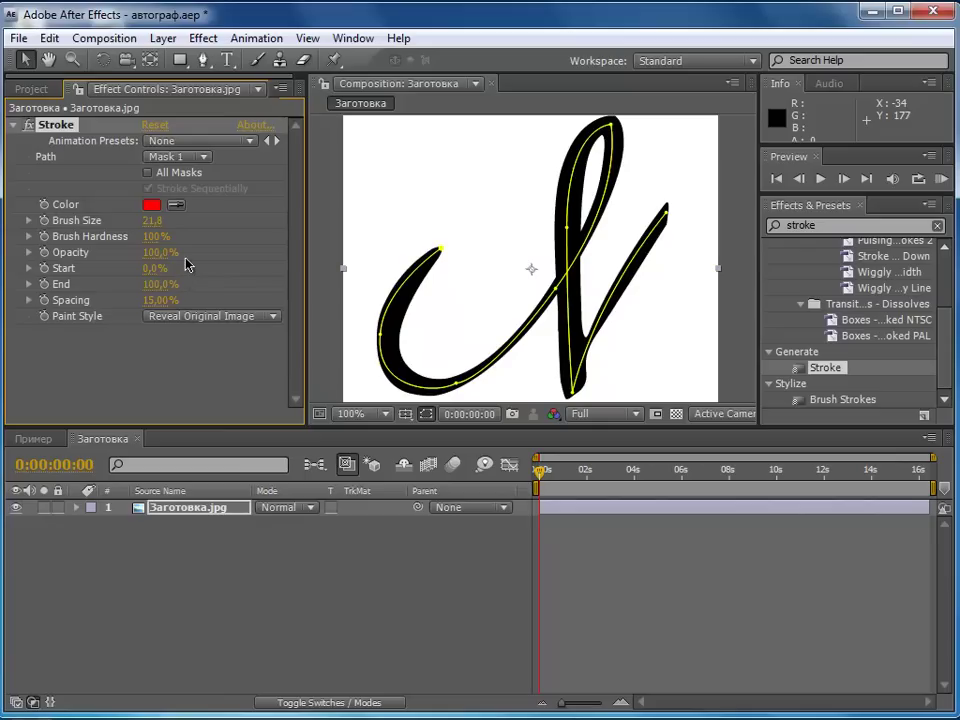
Test shortening and extending the stroke, then disable and collapse the Stroke effect.
{"action": "mouse_move", "coordinate": [158, 285]}
{"action": "left_mouse_down"}
{"action": "mouse_move", "coordinate": [80, 285]}
{"action": "mouse_move", "coordinate": [114, 294]}
{"action": "mouse_move", "coordinate": [168, 277]}
{"action": "mouse_move", "coordinate": [247, 288]}
{"action": "mouse_move", "coordinate": [223, 293]}
{"action": "left_mouse_up"}
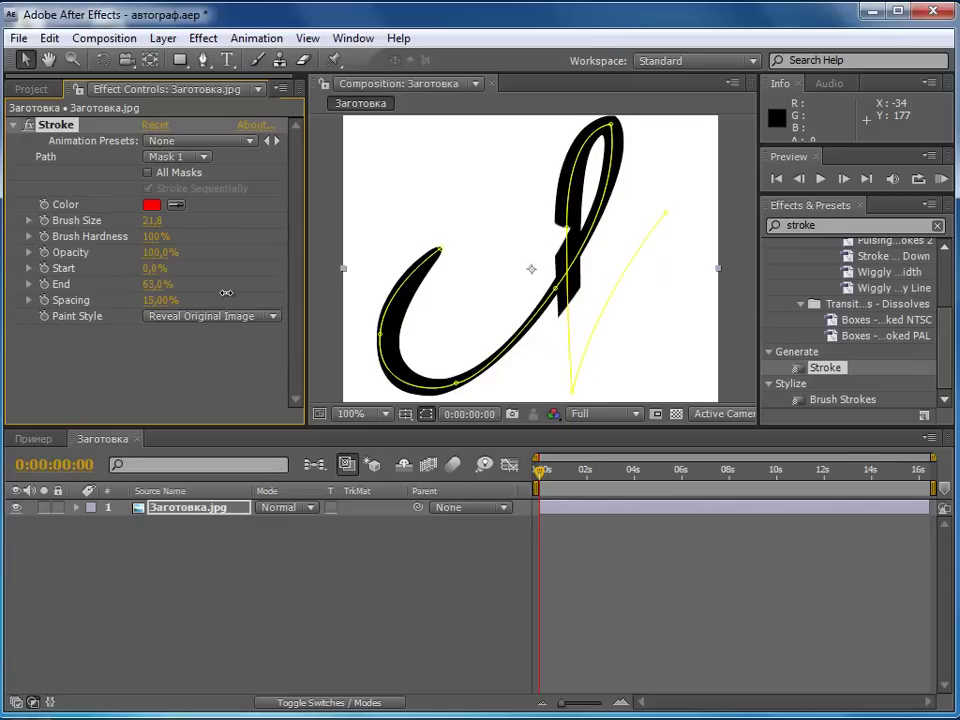
{"action": "left_click_drag", "start_coordinate": [150, 285], "coordinate": [155, 288]}
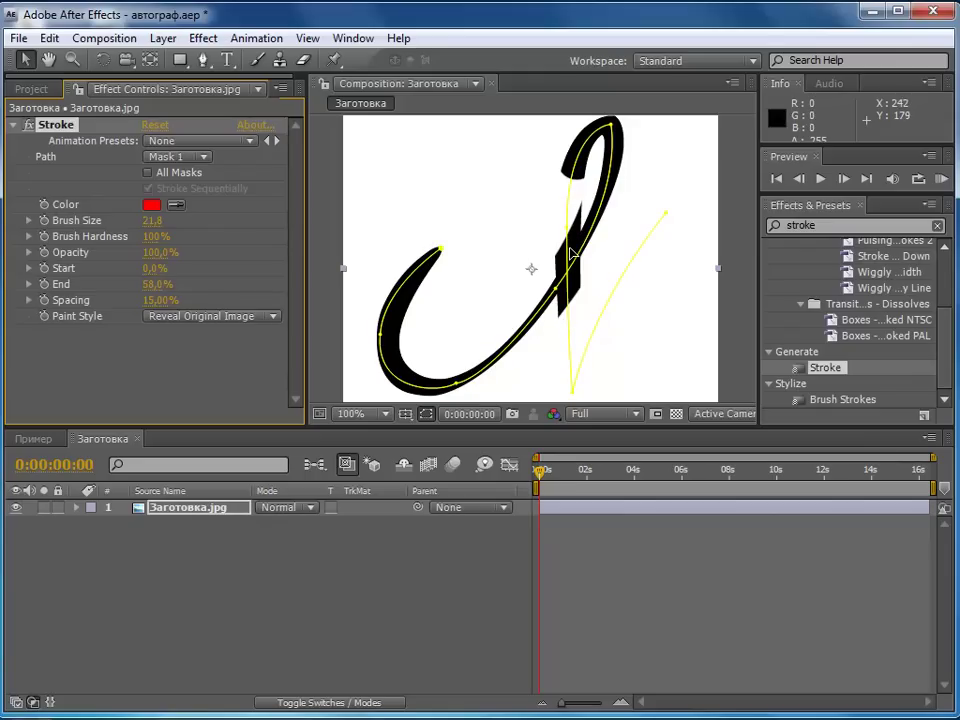
{"action": "left_click", "coordinate": [29, 125]}
{"action": "left_click", "coordinate": [14, 126]}
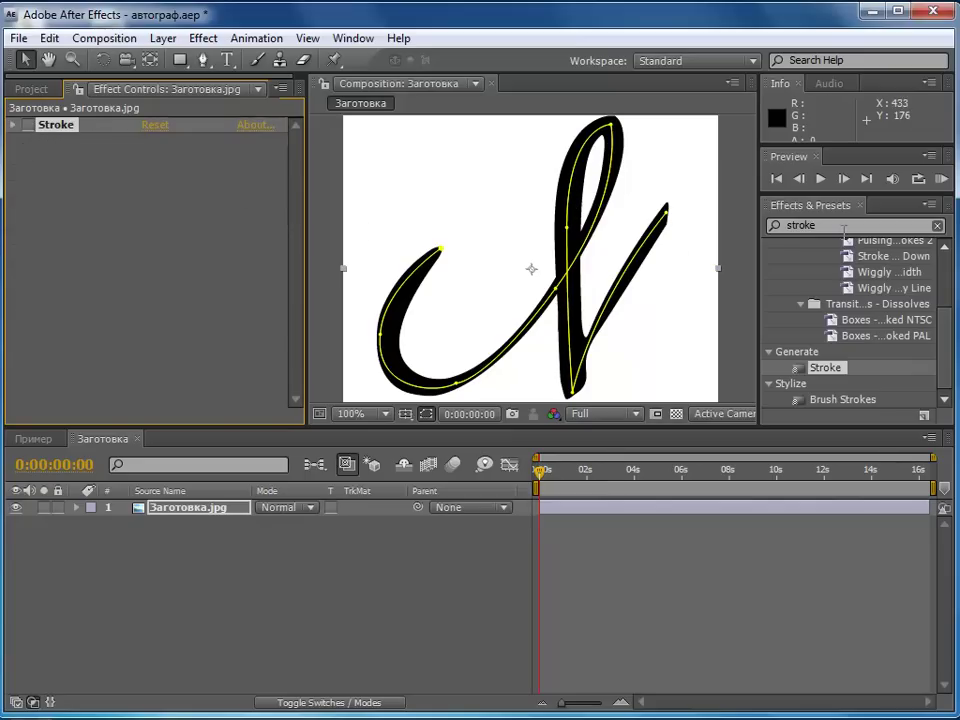
Find 'paint', apply the Paint effect to Заготовка.jpg, and open that layer's Layer viewer.
{"action": "left_click", "coordinate": [834, 228]}
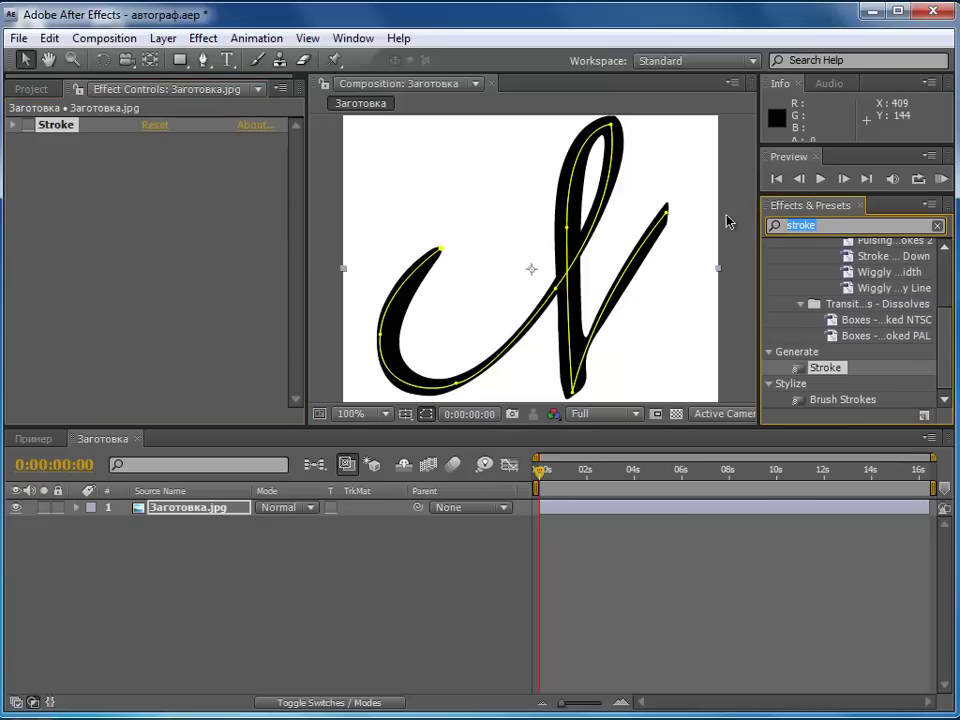
{"action": "type", "text": "paint"}
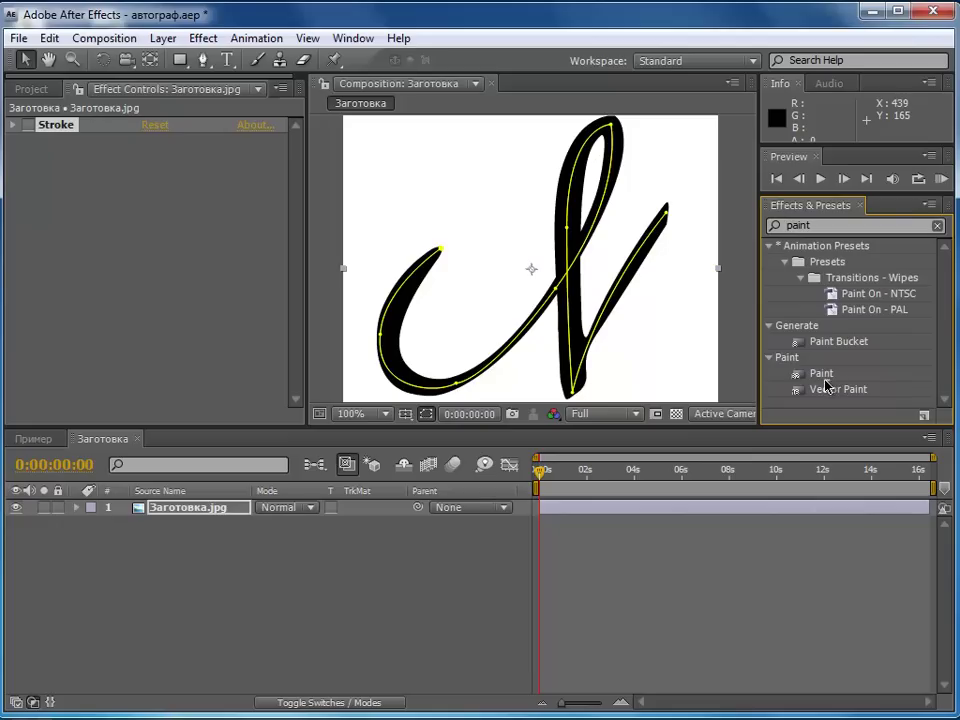
{"action": "left_click_drag", "start_coordinate": [820, 376], "coordinate": [561, 306]}
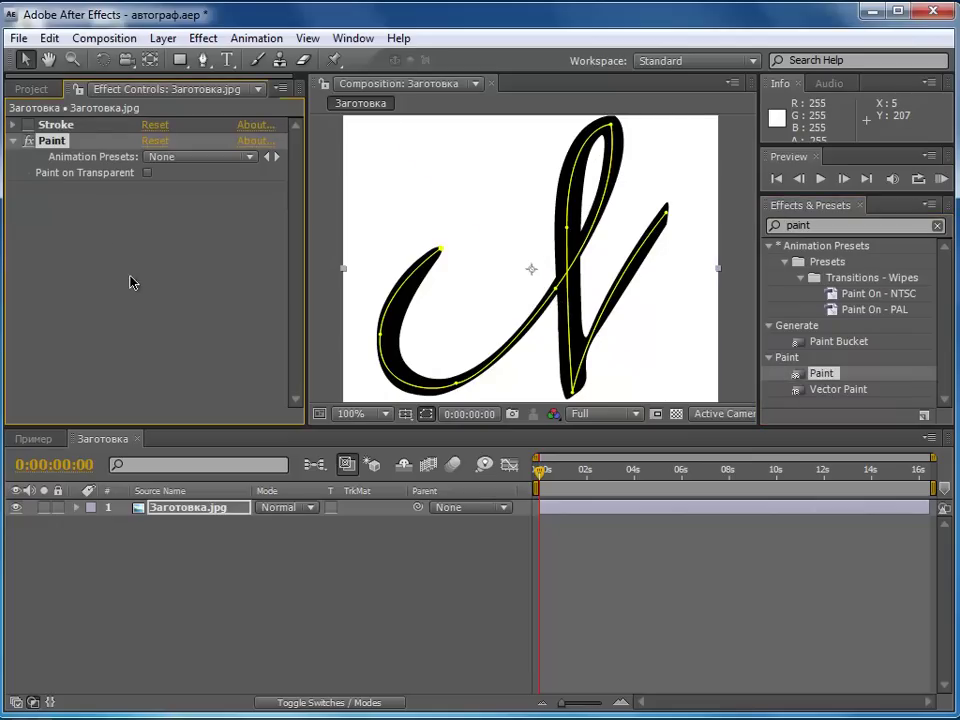
{"action": "double_click", "coordinate": [168, 515]}
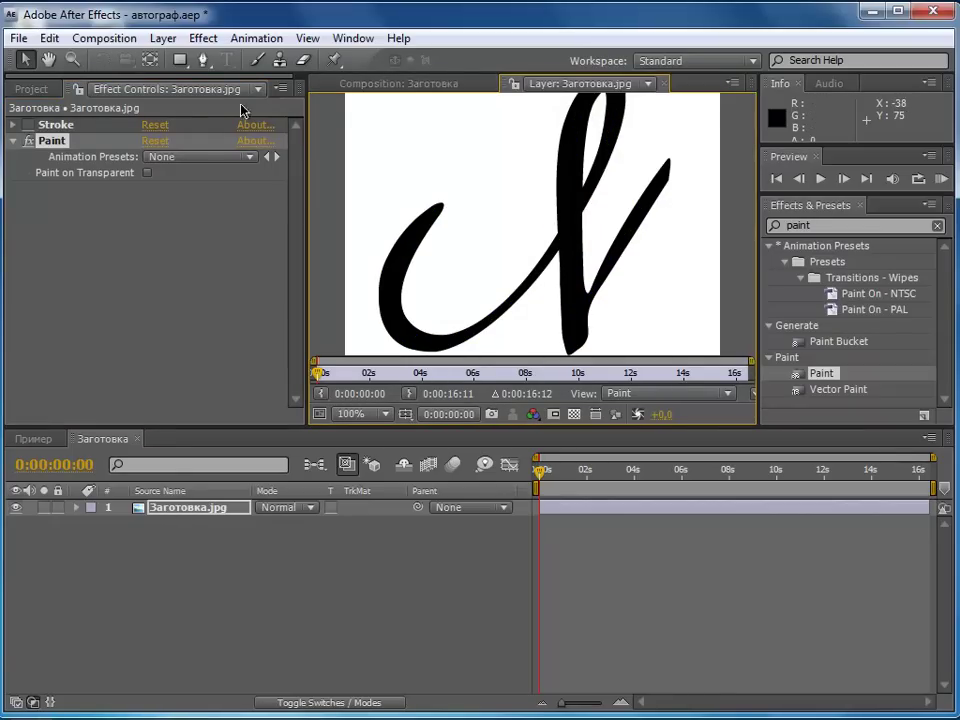
Paint a rough red 13 px Brush Tool stroke across the letter, then twirl open the layer.
{"action": "left_click", "coordinate": [258, 66]}
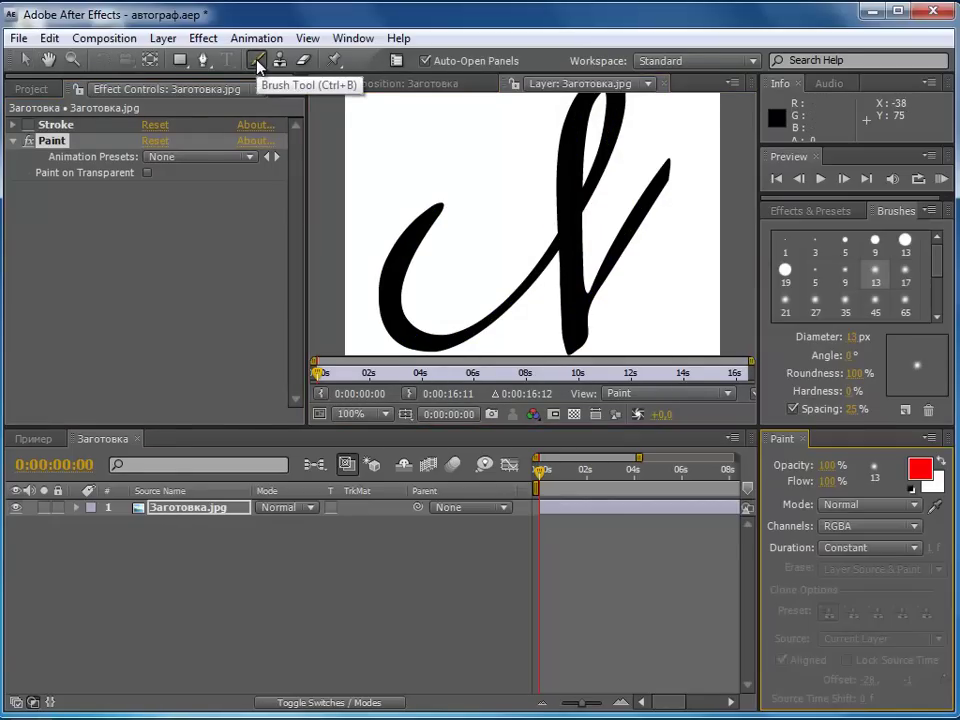
{"action": "mouse_move", "coordinate": [432, 268]}
{"action": "left_mouse_down"}
{"action": "mouse_move", "coordinate": [511, 179]}
{"action": "mouse_move", "coordinate": [662, 163]}
{"action": "left_mouse_up"}
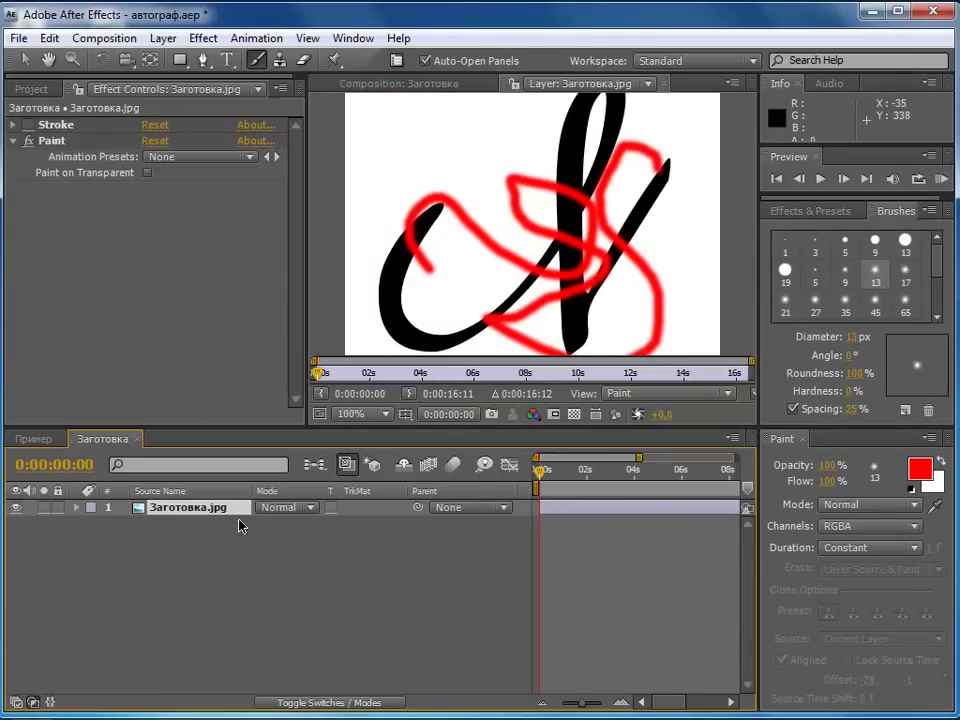
{"action": "left_click", "coordinate": [78, 509]}
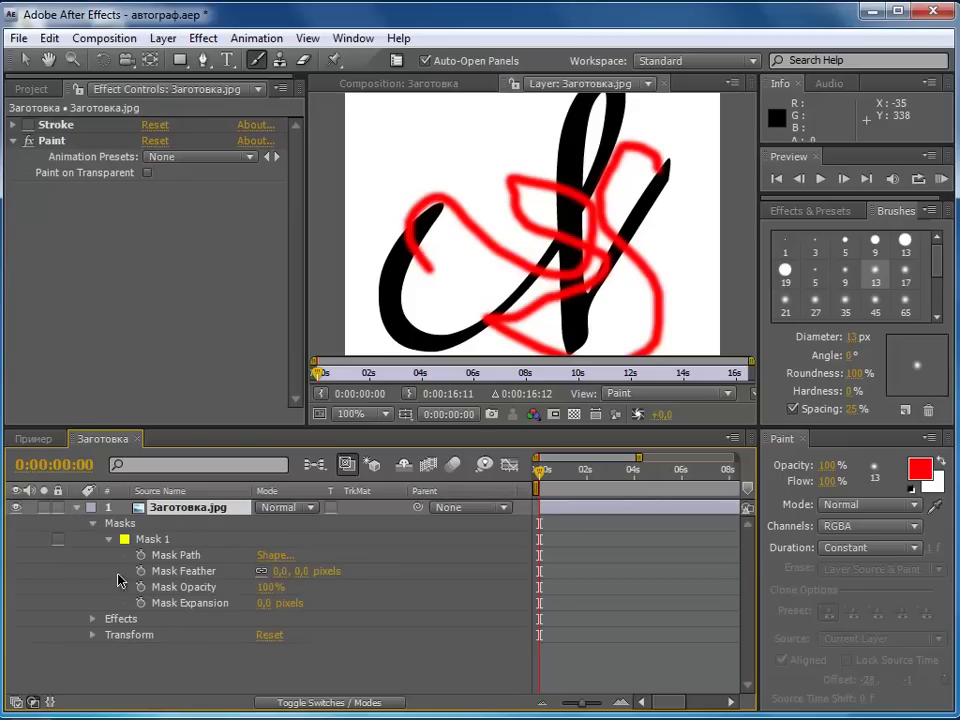
Expand Effects > Paint > Brush 1 in the timeline and select its Path property.
{"action": "left_click", "coordinate": [93, 620]}
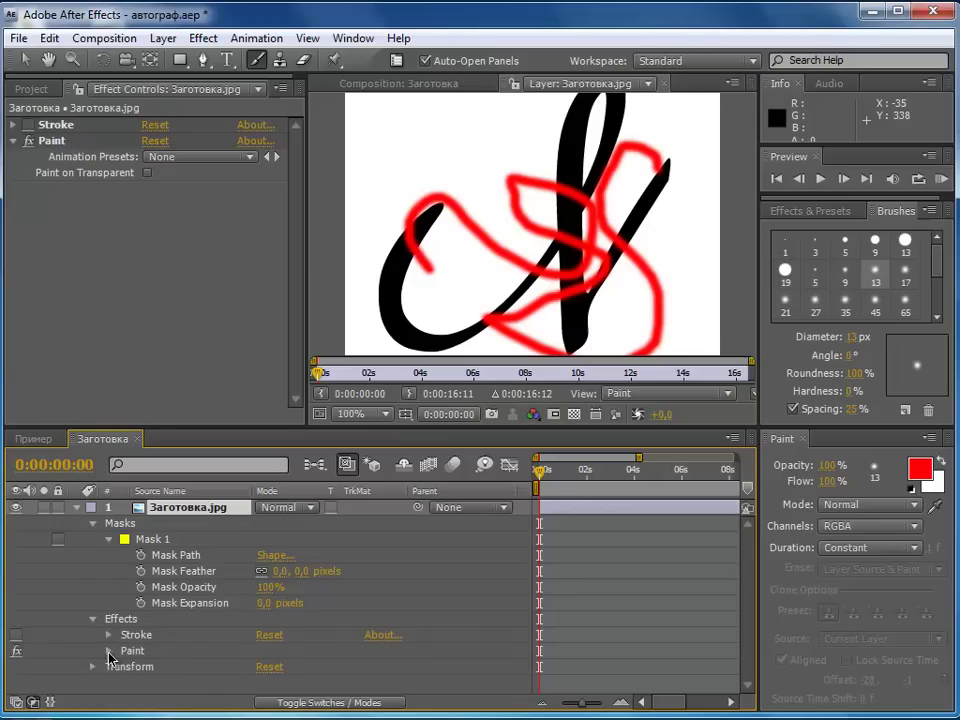
{"action": "left_click", "coordinate": [108, 651]}
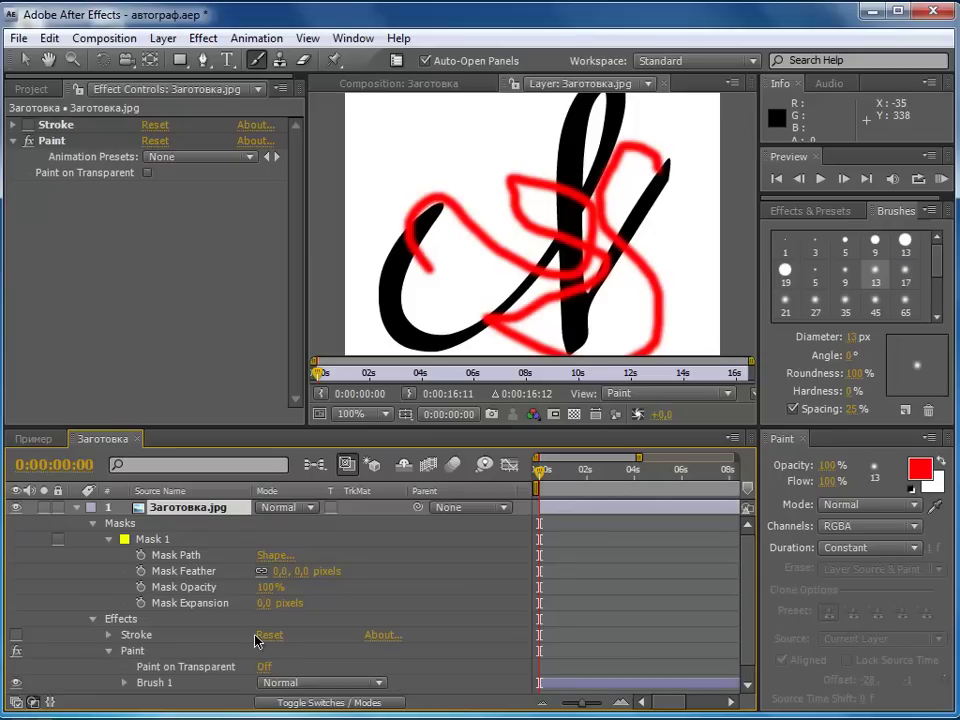
{"action": "scroll", "coordinate": [157, 668], "scroll_direction": "down", "scroll_amount": 1}
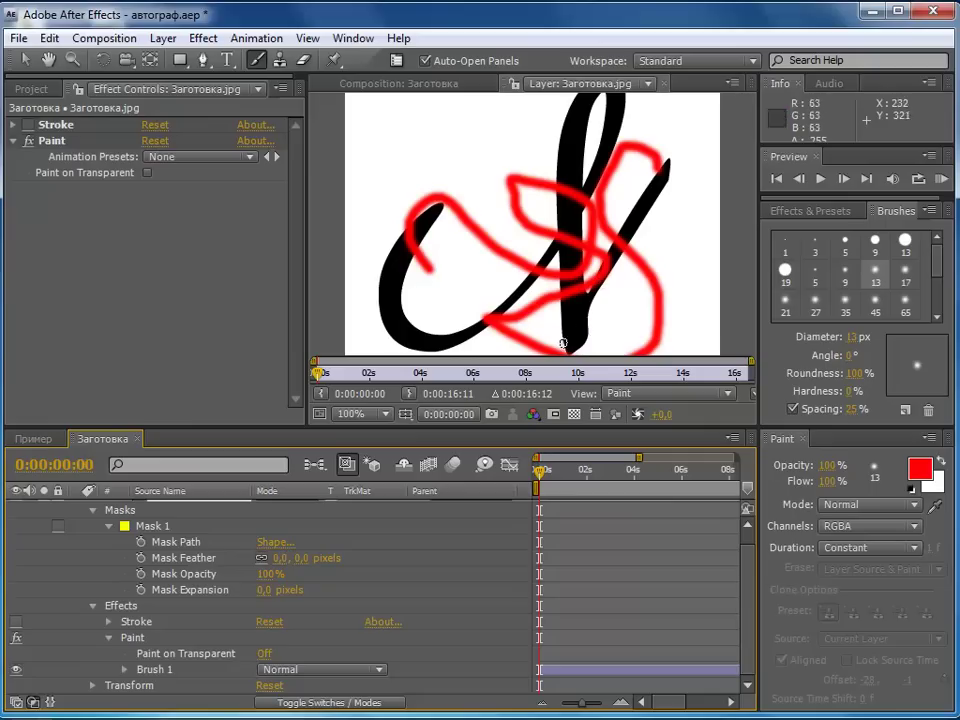
{"action": "left_click", "coordinate": [124, 671]}
{"action": "left_click", "coordinate": [185, 640]}
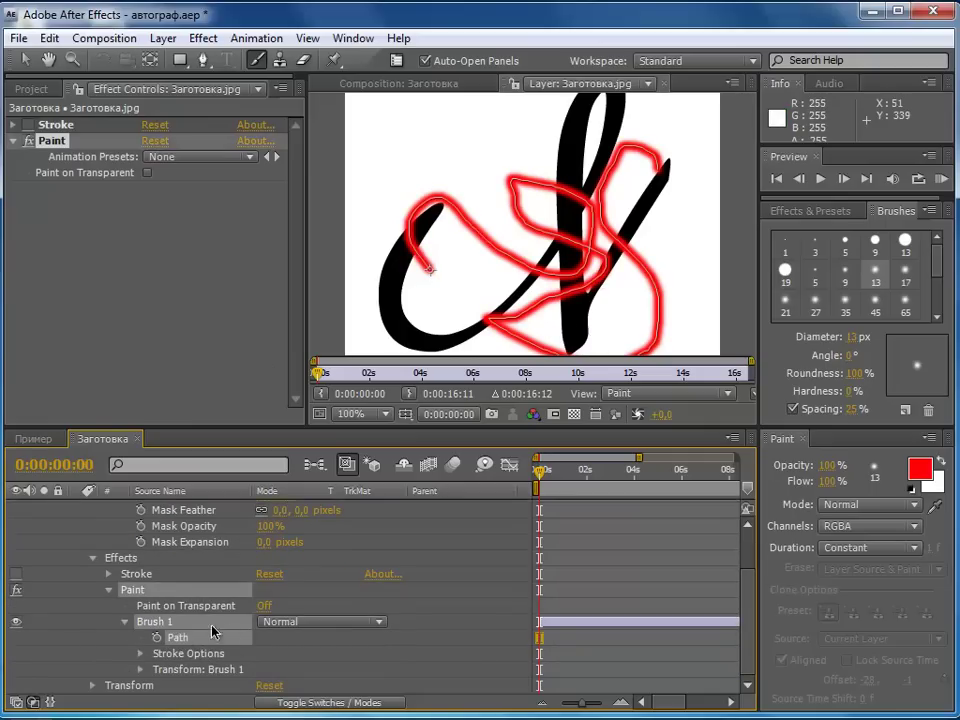
{"action": "scroll", "coordinate": [180, 620], "scroll_direction": "up", "scroll_amount": 3}
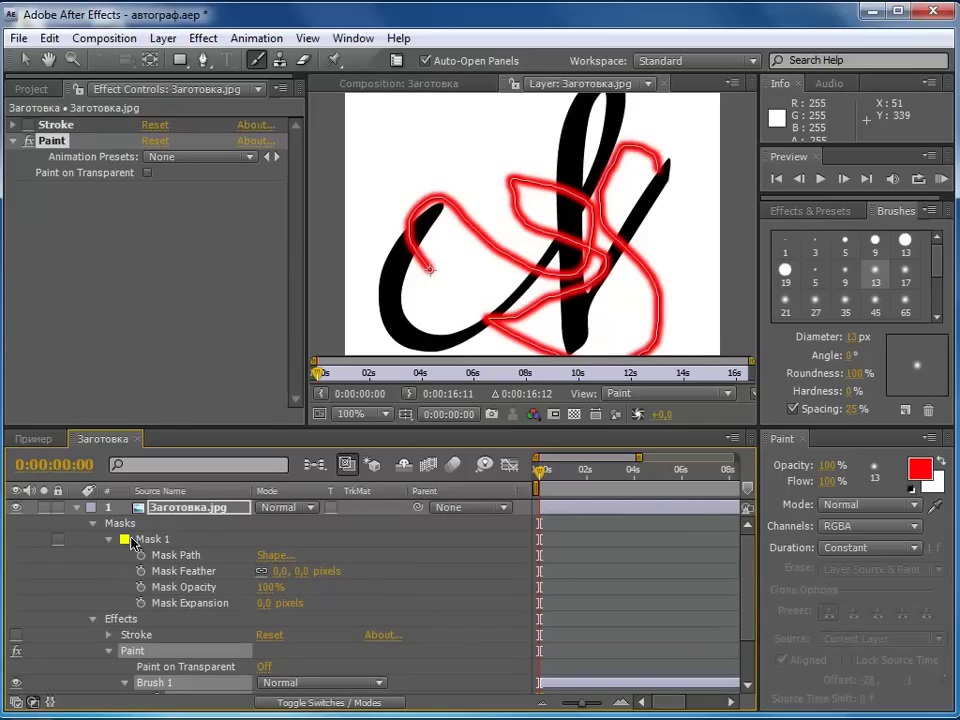
Copy Mask 1's Mask Path and select Brush 1's Path to receive it.
{"action": "left_click", "coordinate": [192, 556]}
{"action": "key", "text": "ctrl+c"}
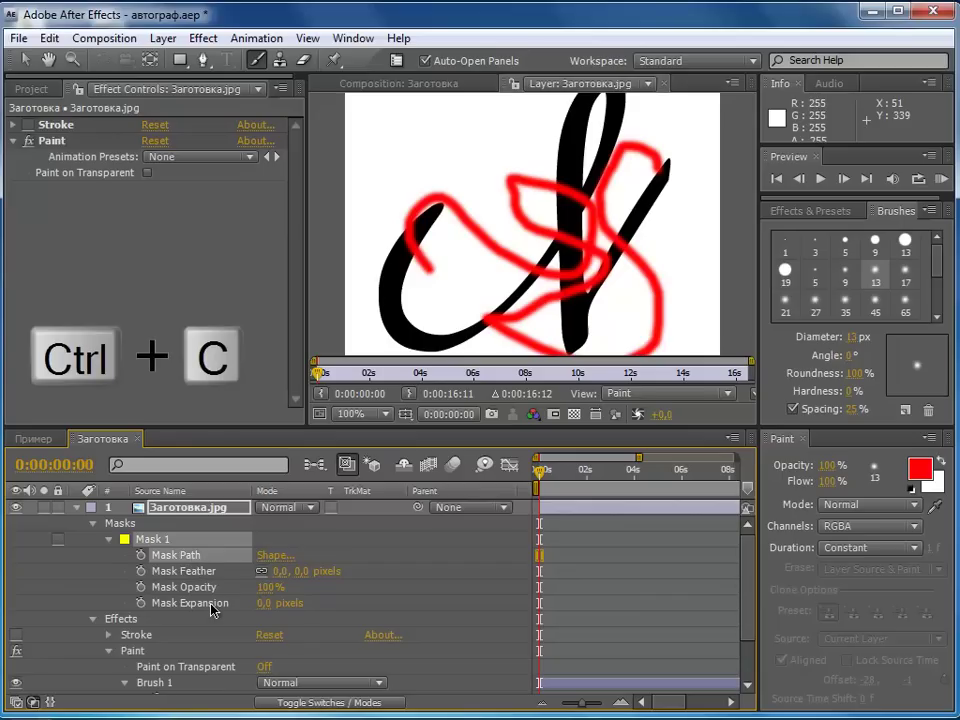
{"action": "scroll", "coordinate": [213, 640], "scroll_direction": "down", "scroll_amount": 3}
{"action": "scroll", "coordinate": [212, 668], "scroll_direction": "down", "scroll_amount": 1}
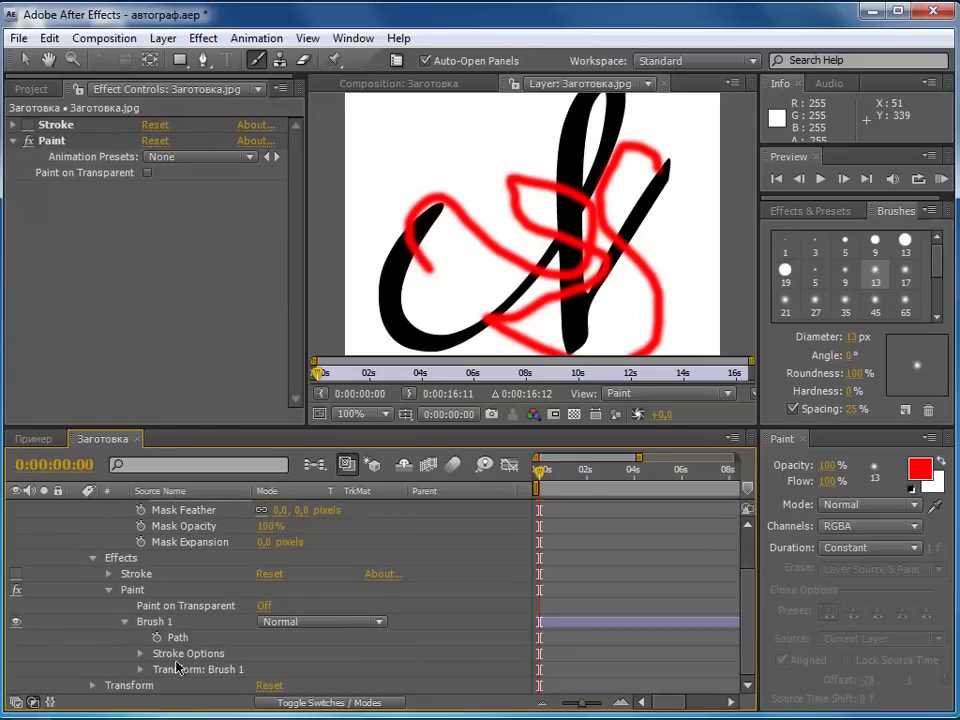
{"action": "left_click", "coordinate": [177, 638]}
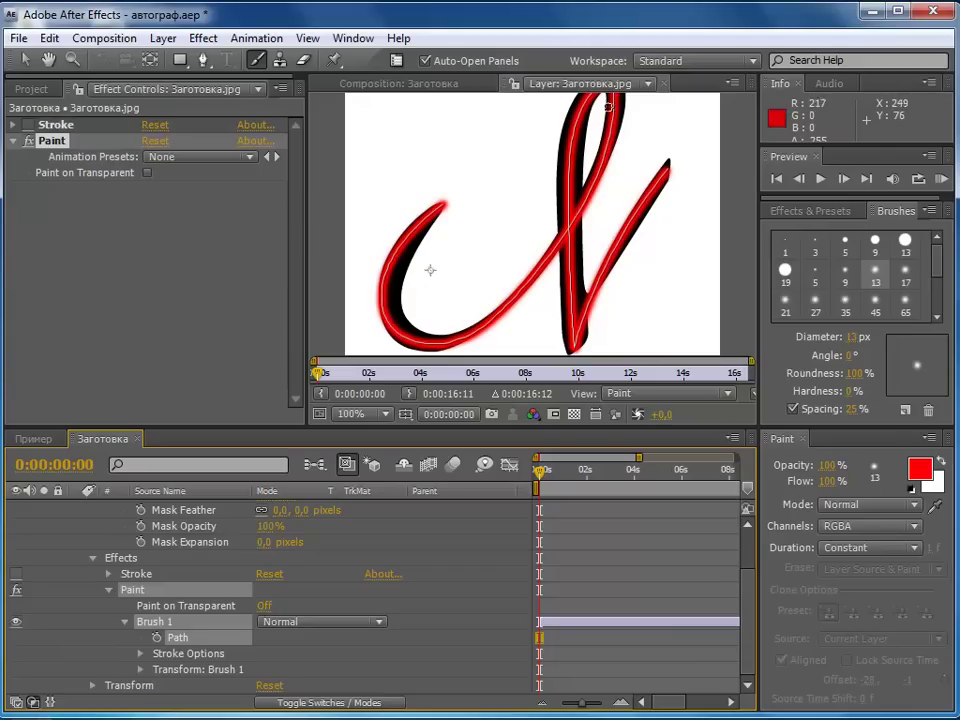
Return to the composition, enlarge the timeline and expand Brush 1's Stroke Options.
{"action": "left_click", "coordinate": [664, 83]}
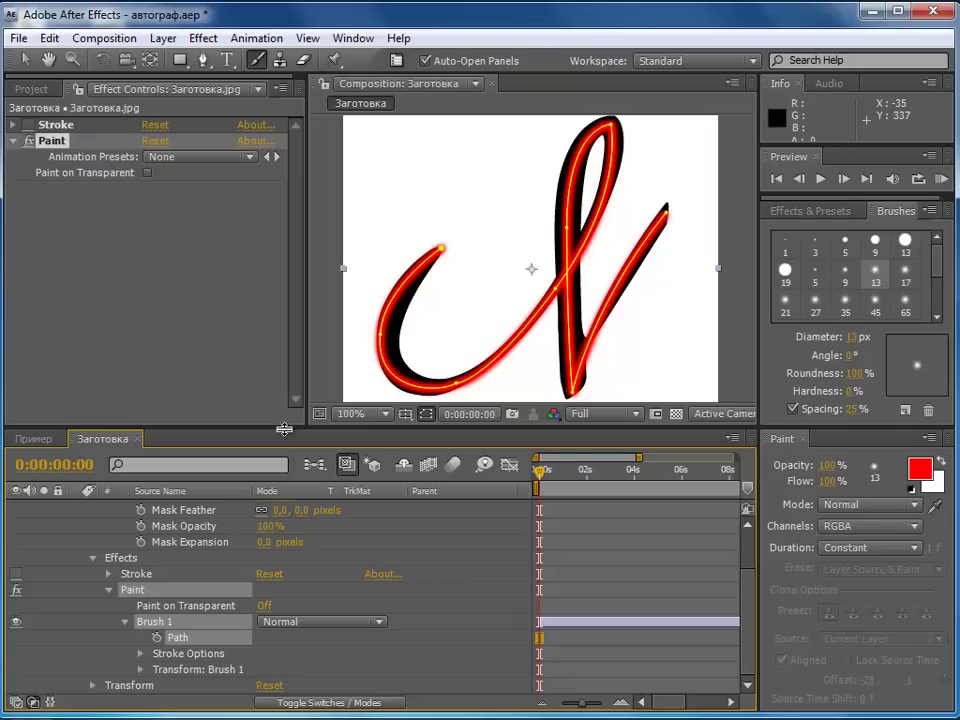
{"action": "left_click_drag", "start_coordinate": [272, 426], "coordinate": [285, 339]}
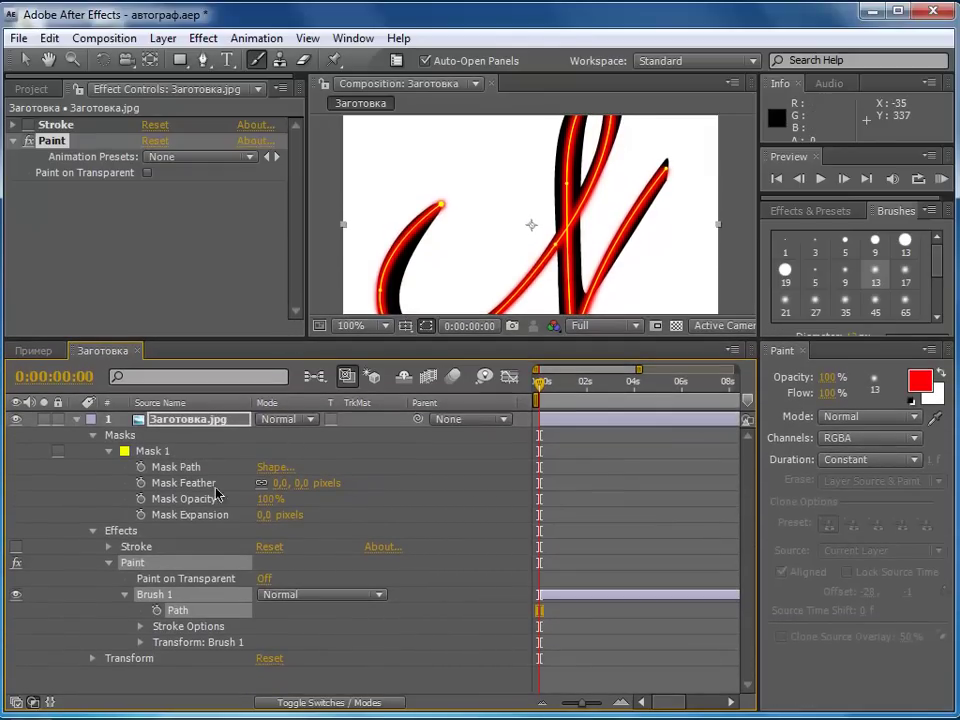
{"action": "left_click", "coordinate": [90, 438]}
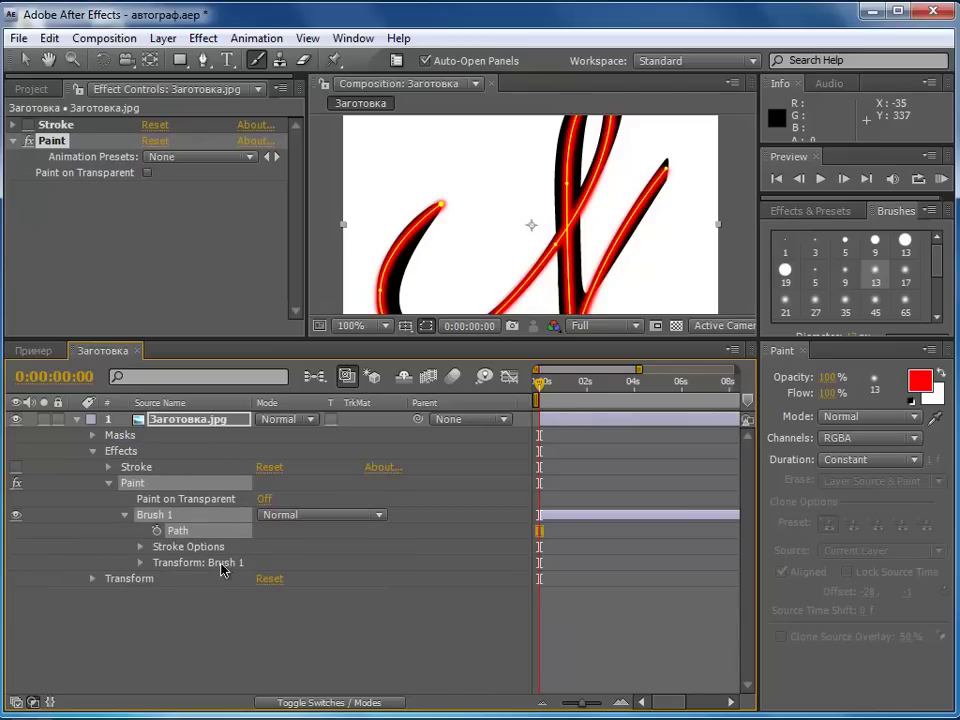
{"action": "left_click", "coordinate": [141, 549]}
{"action": "scroll", "coordinate": [320, 537], "scroll_direction": "down", "scroll_amount": 2}
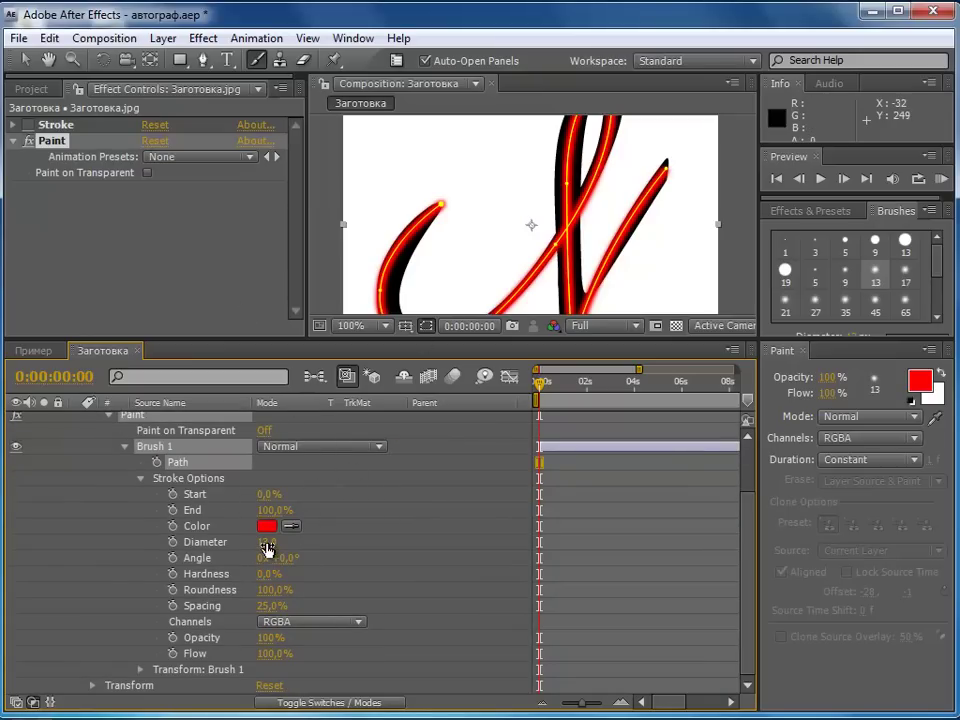
Set the brush stroke to Diameter 33, Hardness 100% and Angle 238°.
{"action": "left_click_drag", "start_coordinate": [267, 549], "coordinate": [286, 542]}
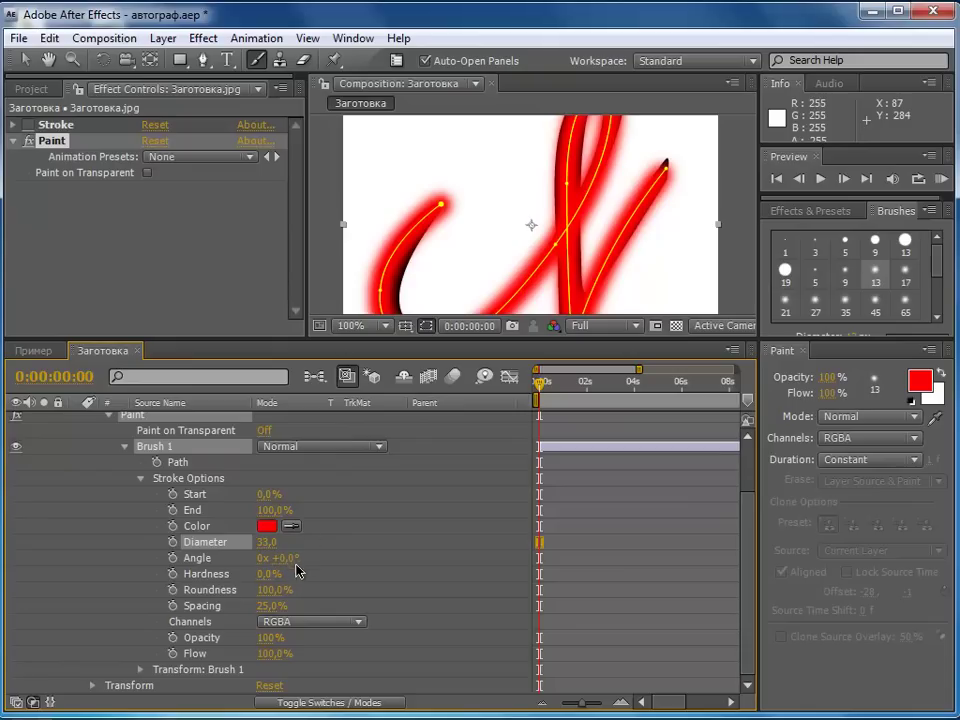
{"action": "left_click_drag", "start_coordinate": [265, 574], "coordinate": [481, 579]}
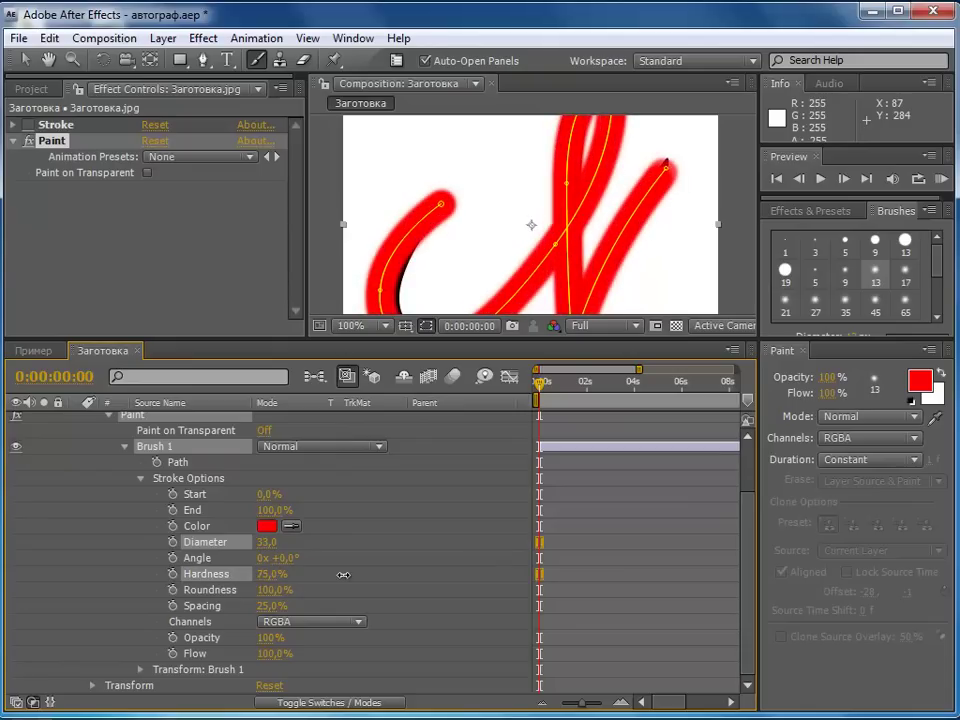
{"action": "left_click", "coordinate": [283, 561]}
{"action": "mouse_move", "coordinate": [288, 558]}
{"action": "left_mouse_down"}
{"action": "mouse_move", "coordinate": [497, 551]}
{"action": "mouse_move", "coordinate": [296, 566]}
{"action": "left_mouse_up"}
{"action": "left_click", "coordinate": [292, 560]}
{"action": "type", "text": "238"}
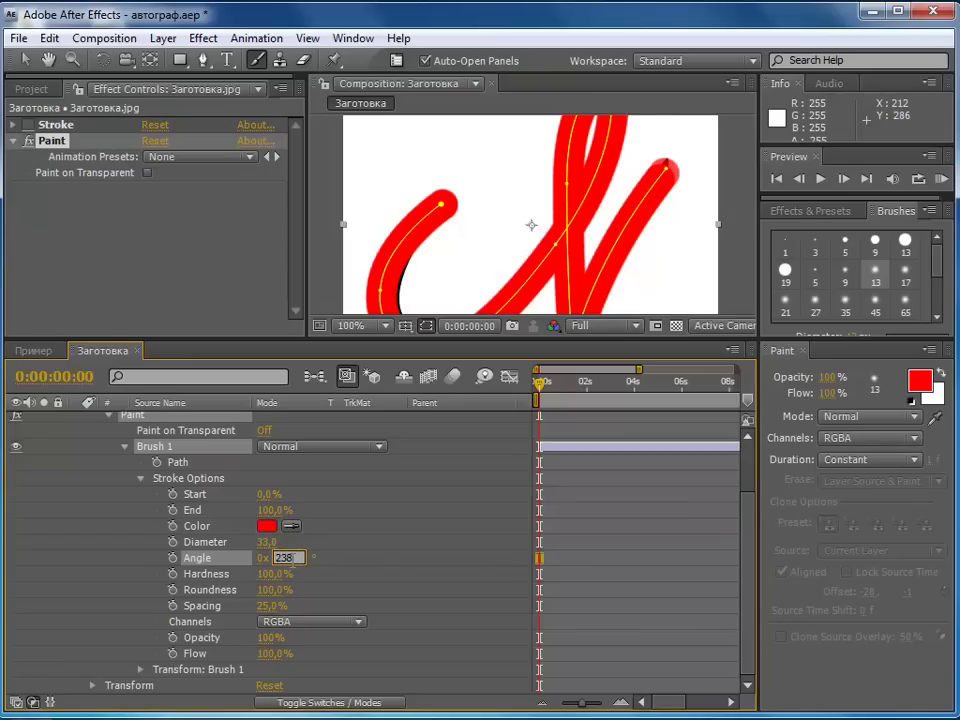
{"action": "left_click", "coordinate": [371, 561]}
{"action": "scroll", "coordinate": [572, 228], "scroll_direction": "down", "scroll_amount": 2}
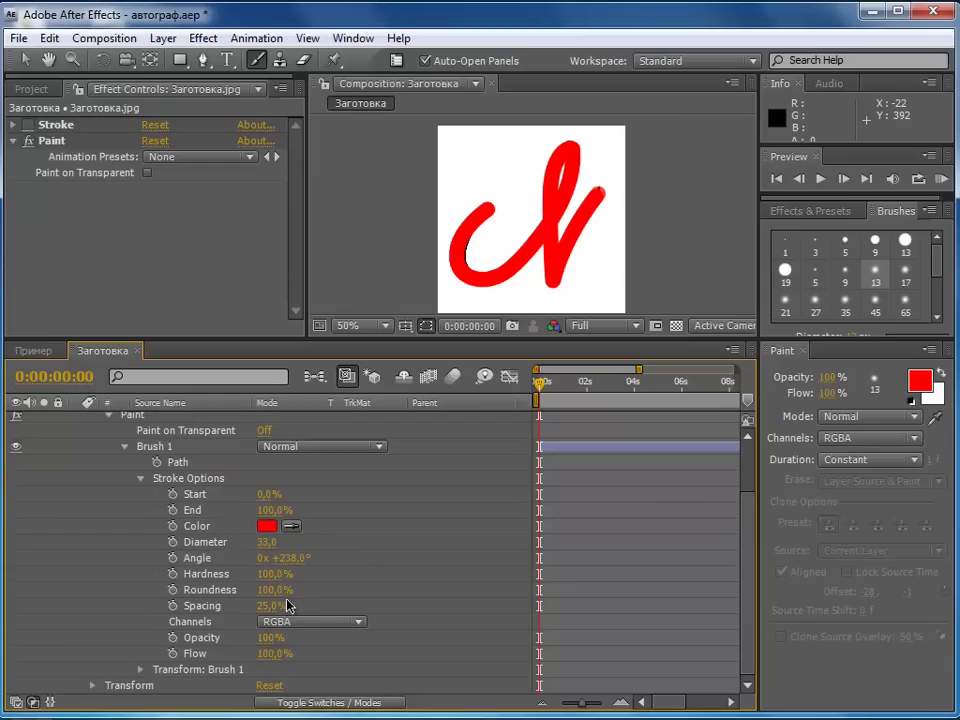
Flatten the brush Roundness and lower the stroke Spacing to 1%.
{"action": "left_click", "coordinate": [250, 590]}
{"action": "mouse_move", "coordinate": [264, 590]}
{"action": "left_mouse_down"}
{"action": "mouse_move", "coordinate": [190, 592]}
{"action": "mouse_move", "coordinate": [204, 591]}
{"action": "left_mouse_up"}
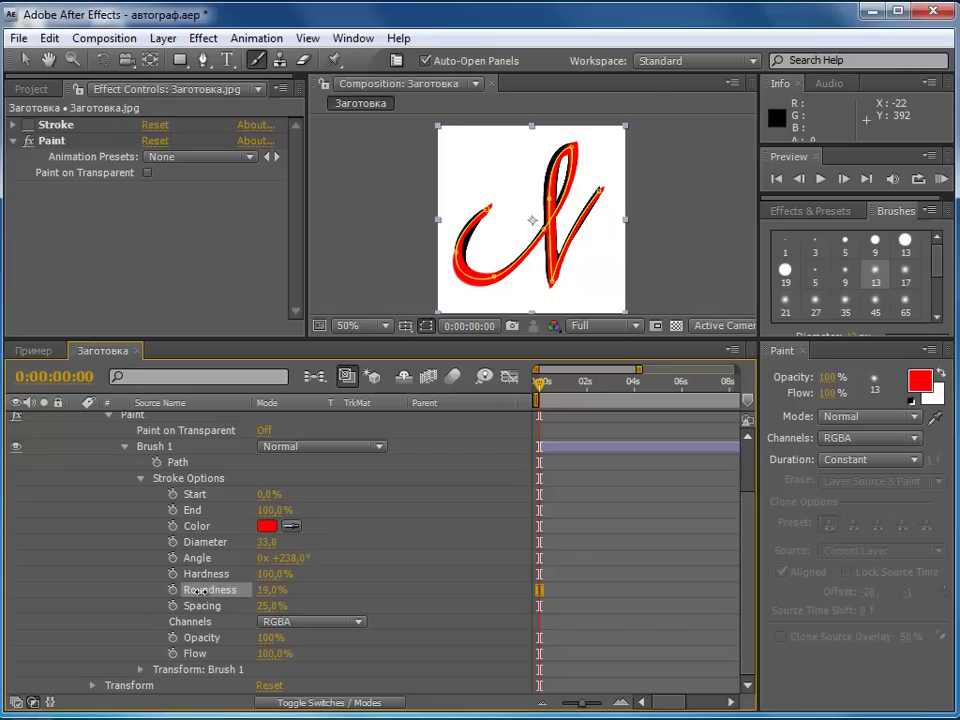
{"action": "left_click", "coordinate": [338, 592]}
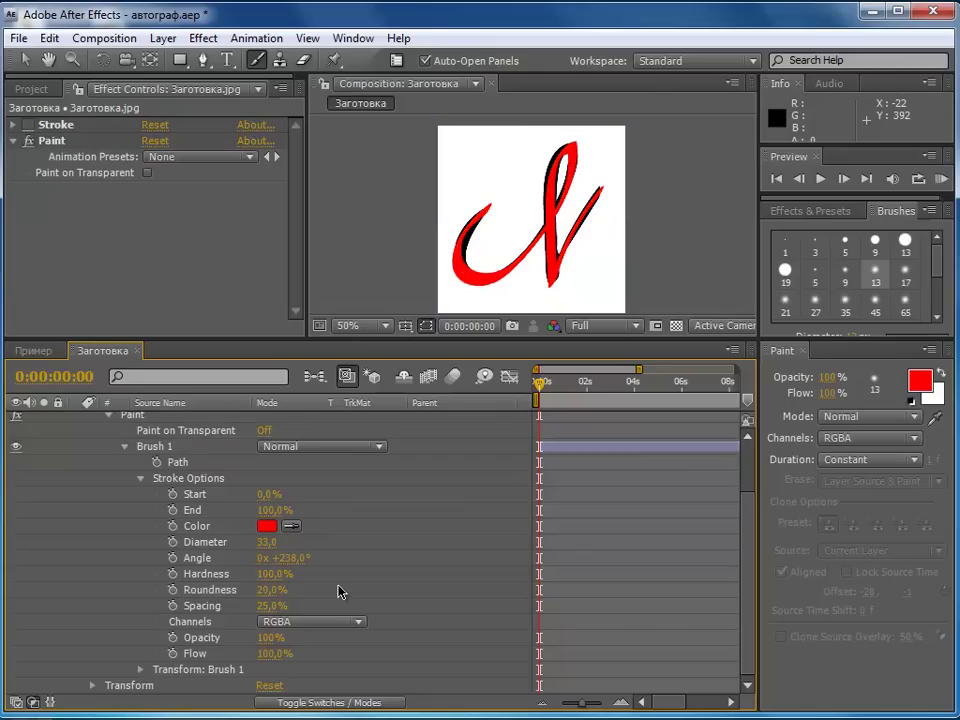
{"action": "left_click", "coordinate": [268, 607]}
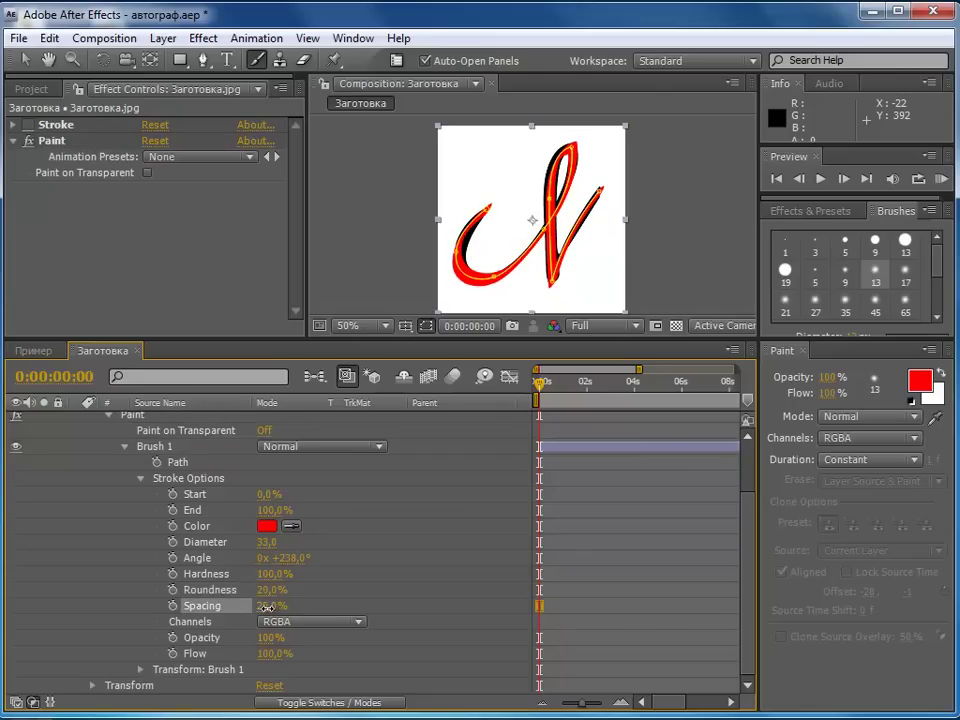
{"action": "left_click_drag", "start_coordinate": [258, 609], "coordinate": [238, 610]}
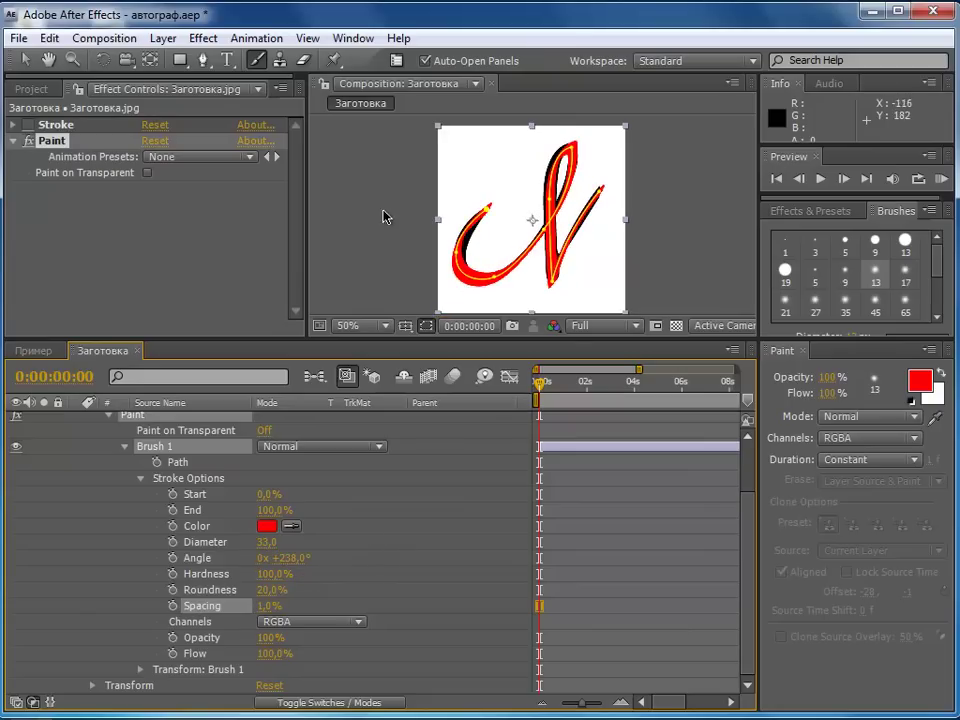
{"action": "left_click", "coordinate": [386, 230]}
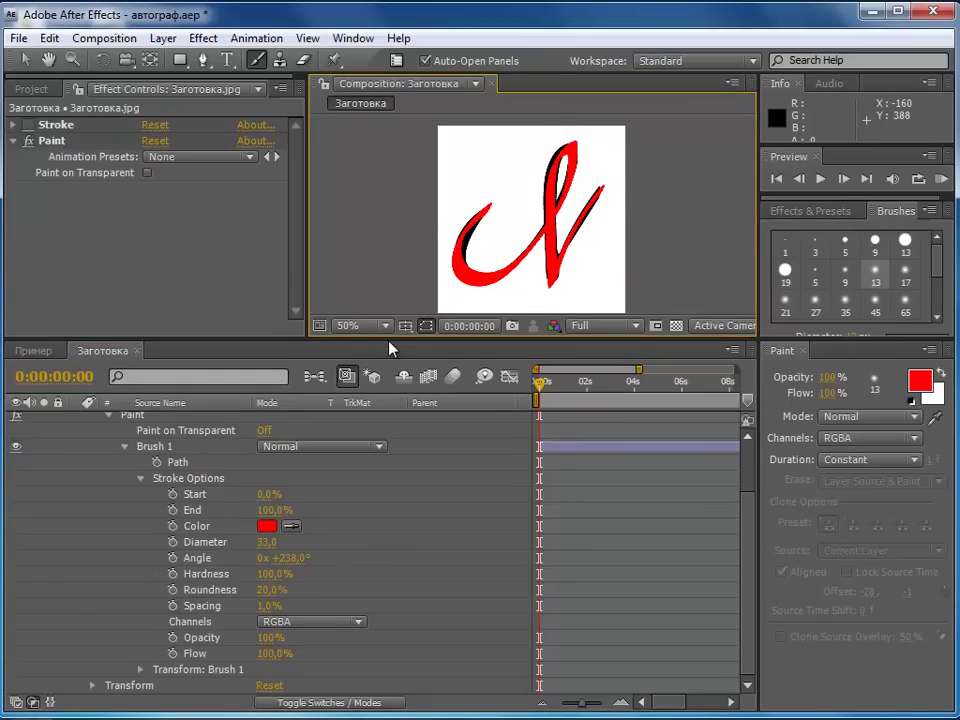
Enlarge the Composition panel and view it at 100% magnification with the Paint path shown.
{"action": "left_click_drag", "start_coordinate": [388, 342], "coordinate": [369, 454]}
{"action": "left_click", "coordinate": [385, 441]}
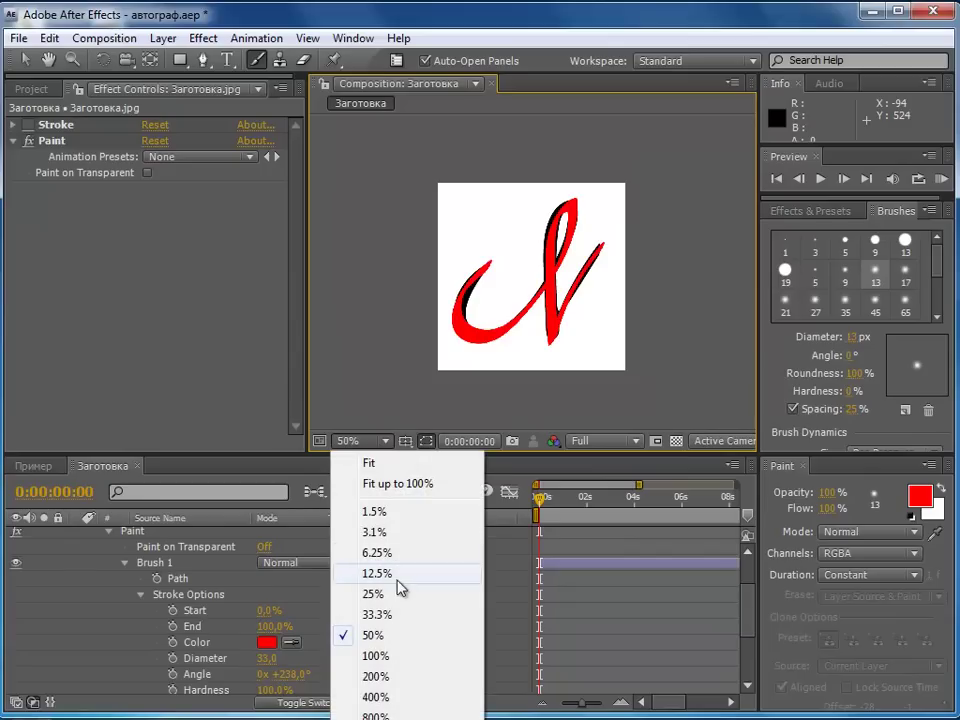
{"action": "left_click", "coordinate": [377, 657]}
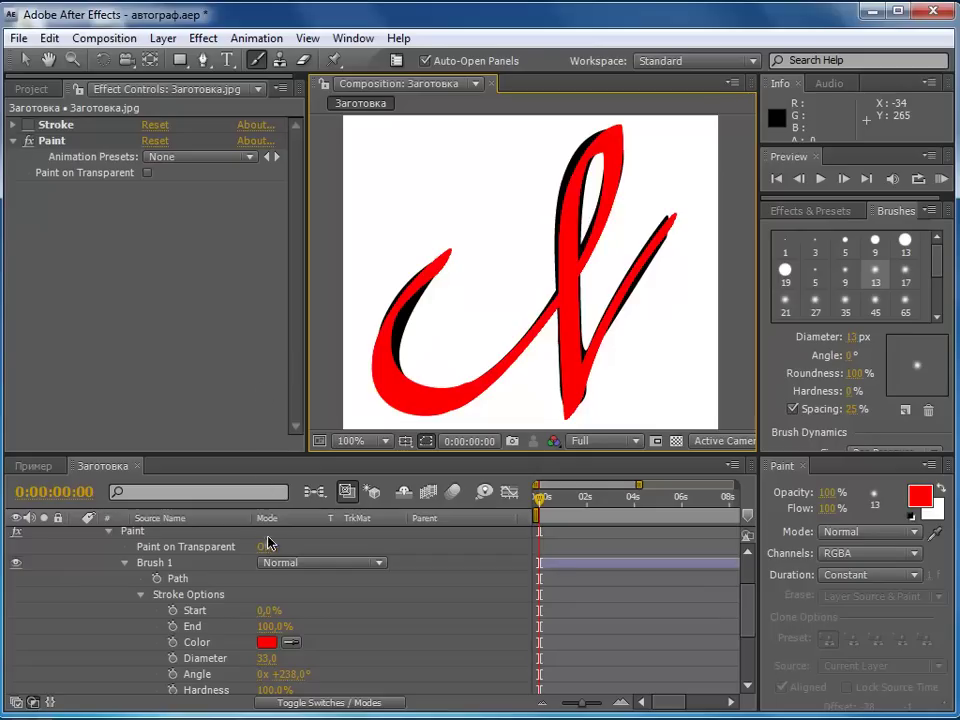
{"action": "left_click", "coordinate": [340, 615]}
{"action": "scroll", "coordinate": [343, 630], "scroll_direction": "down", "scroll_amount": 2}
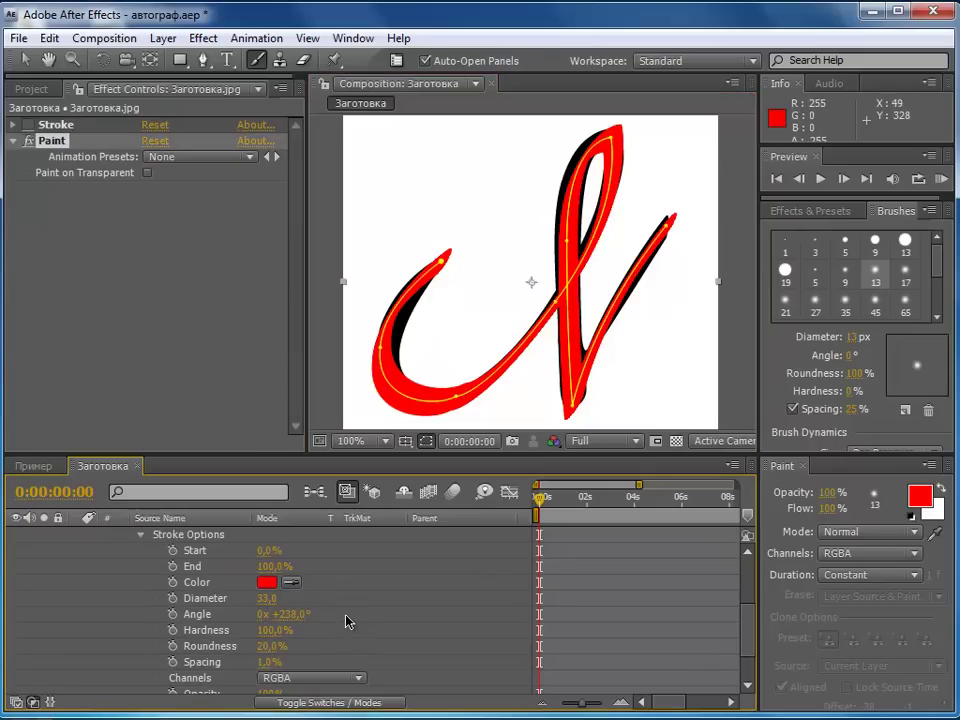
{"action": "scroll", "coordinate": [345, 620], "scroll_direction": "up", "scroll_amount": 2}
{"action": "scroll", "coordinate": [345, 620], "scroll_direction": "up", "scroll_amount": 2}
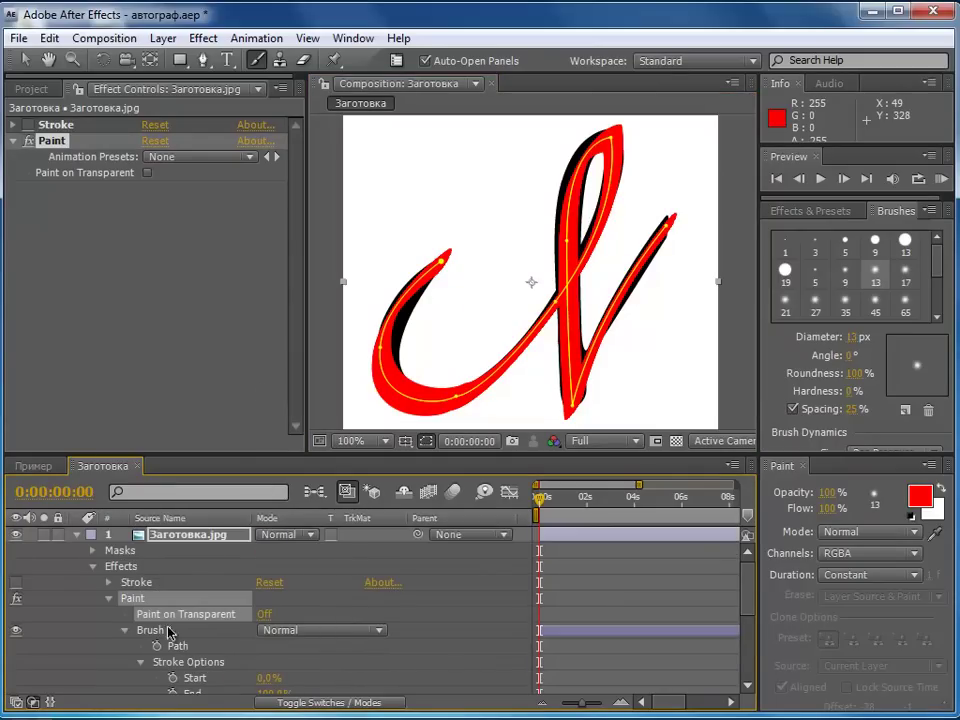
Turn Paint on Transparent on so only the painted stroke shows.
{"action": "left_click", "coordinate": [266, 616]}
{"action": "key", "text": "F2"}
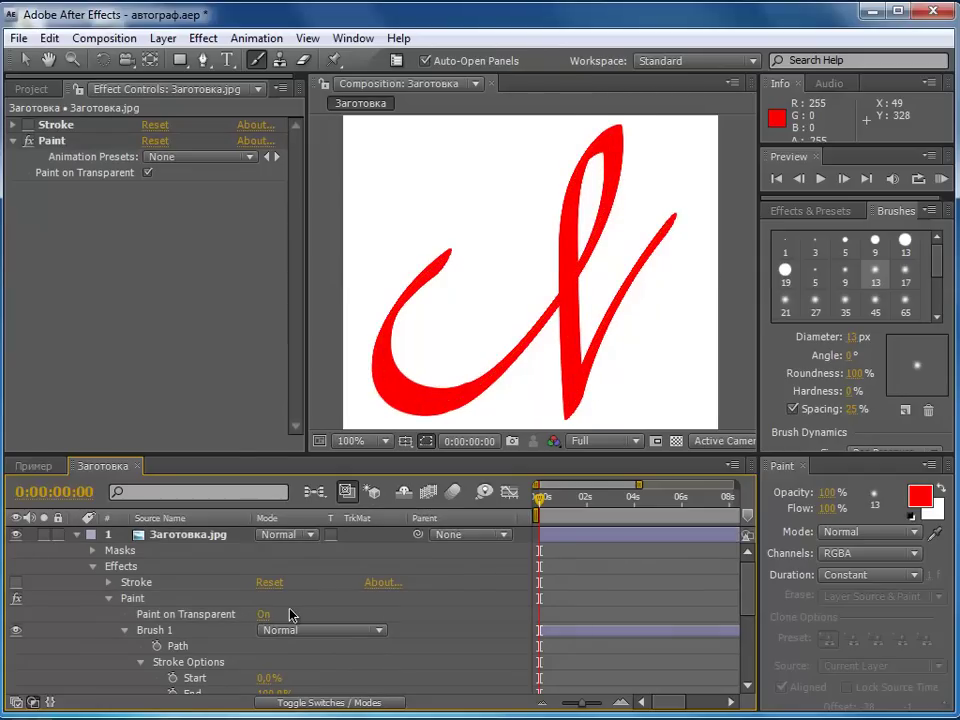
{"action": "scroll", "coordinate": [281, 639], "scroll_direction": "down", "scroll_amount": 2}
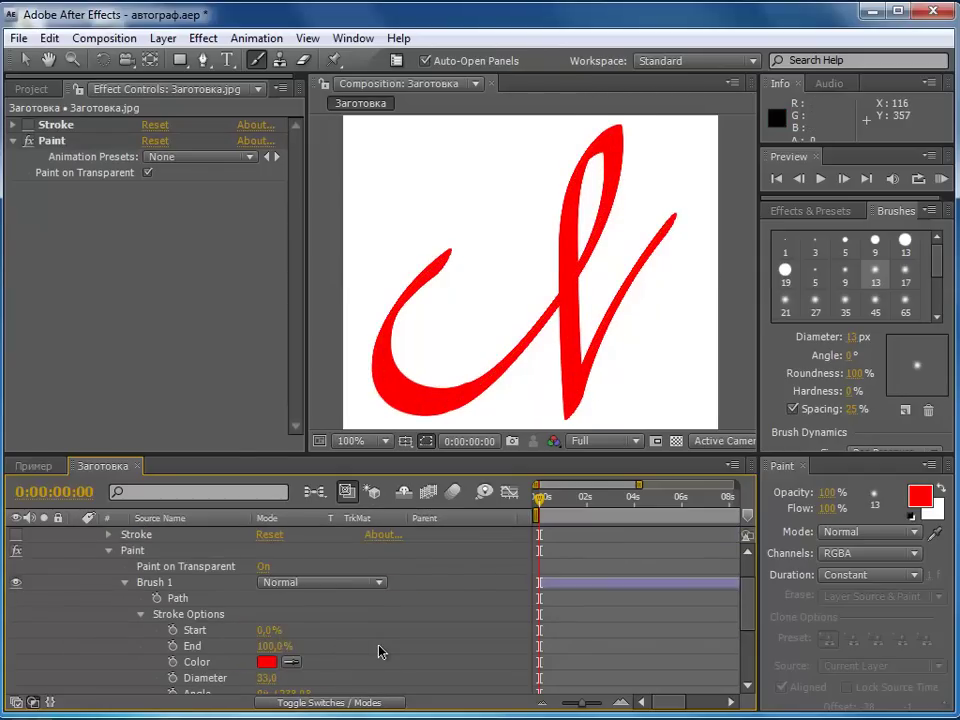
{"action": "scroll", "coordinate": [267, 650], "scroll_direction": "down", "scroll_amount": 2}
Change Brush 1's colour to black and hide the path overlay.
{"action": "left_click", "coordinate": [267, 616]}
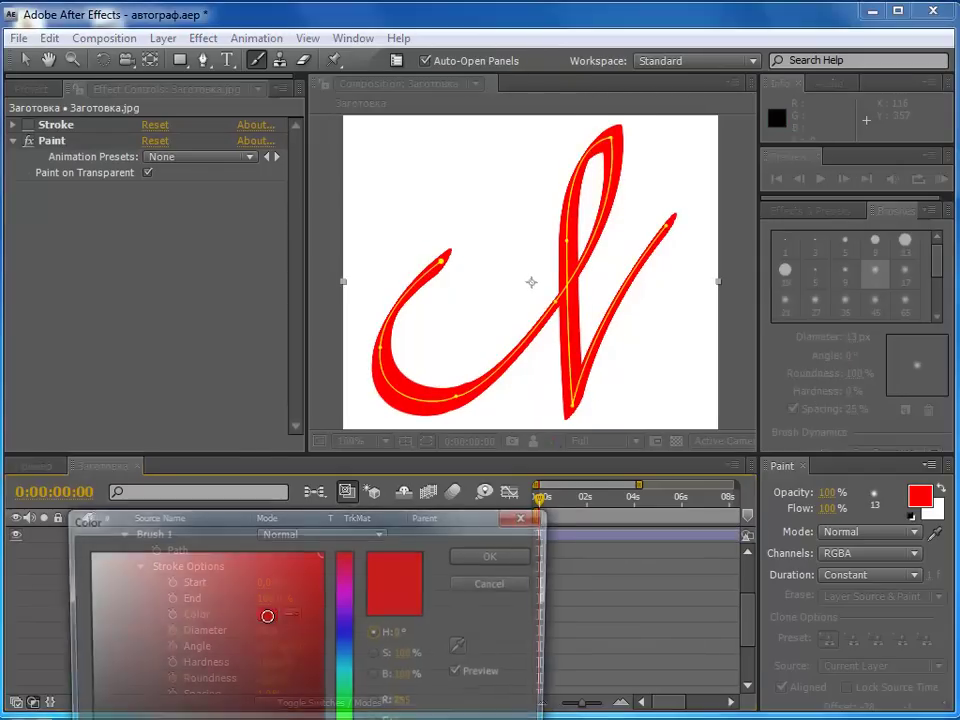
{"action": "left_click", "coordinate": [238, 703]}
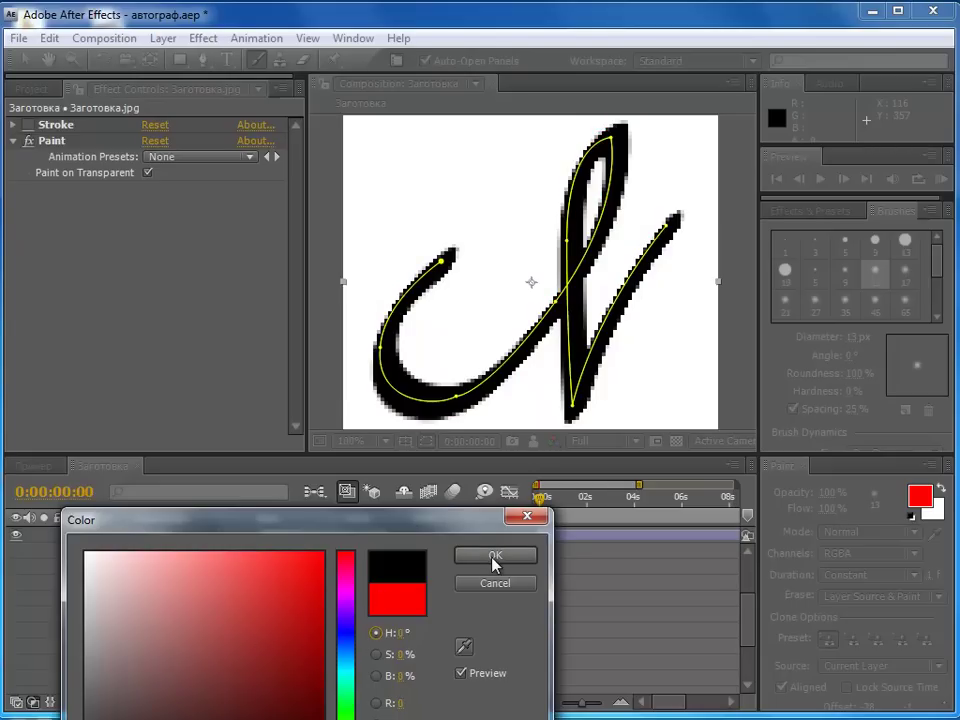
{"action": "left_click", "coordinate": [497, 556]}
{"action": "left_click", "coordinate": [336, 624]}
{"action": "scroll", "coordinate": [339, 619], "scroll_direction": "down", "scroll_amount": 3}
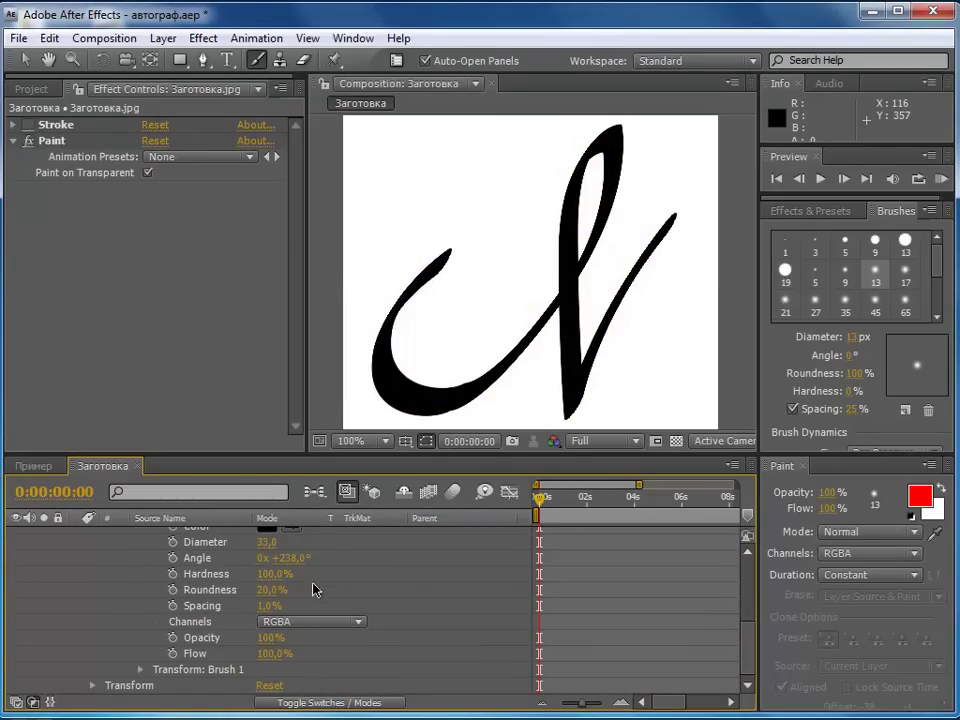
{"action": "scroll", "coordinate": [313, 585], "scroll_direction": "up", "scroll_amount": 3}
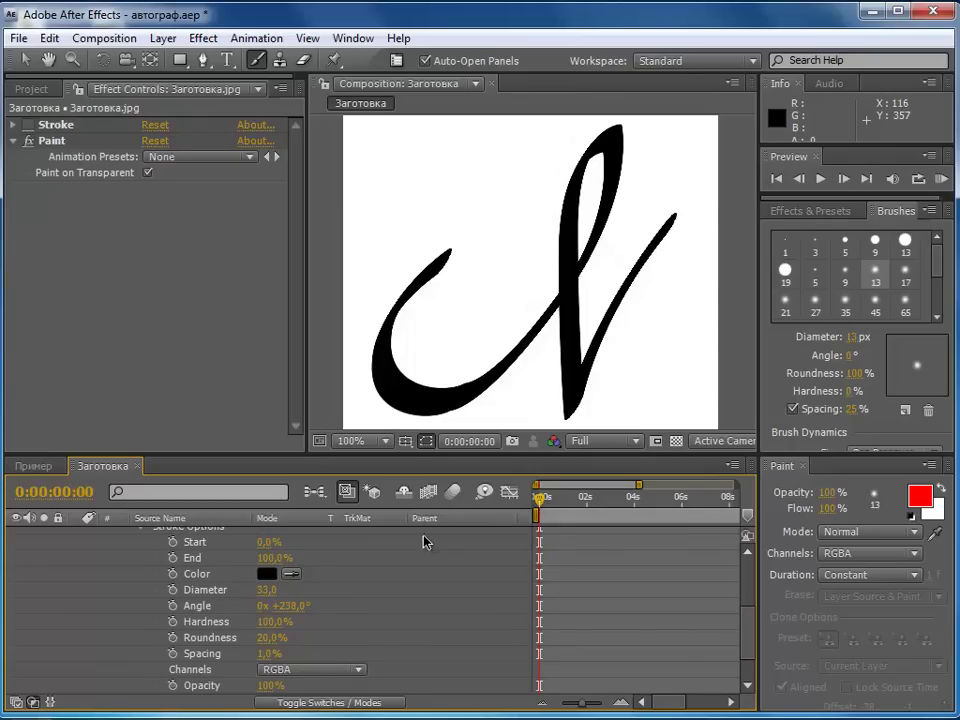
Set the stroke's End to 0% and add a keyframe at the start.
{"action": "left_click", "coordinate": [271, 558]}
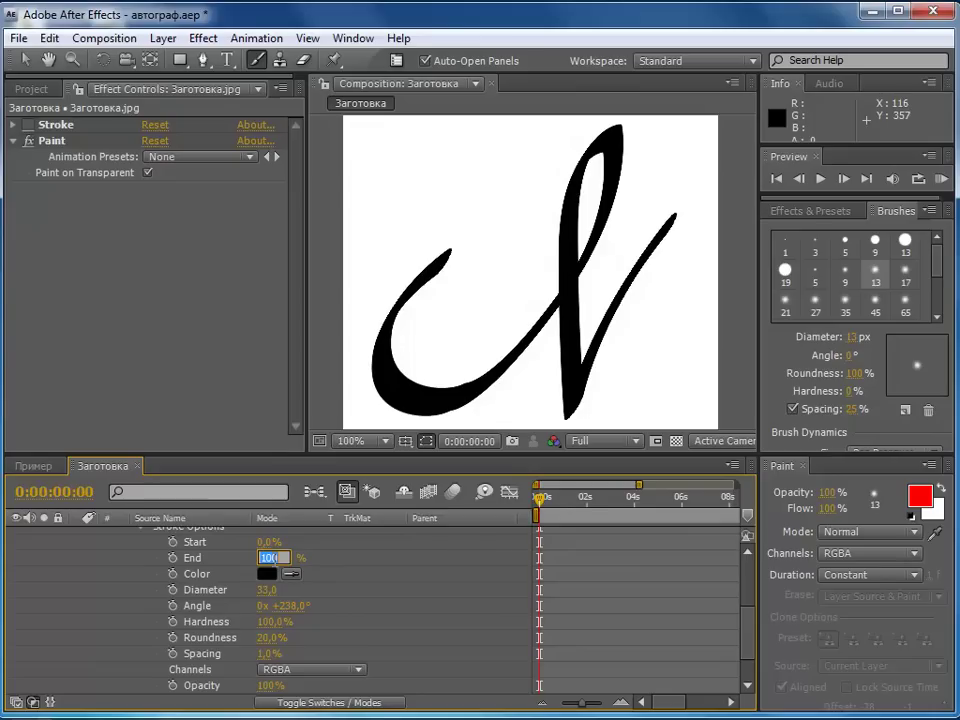
{"action": "type", "text": "0"}
{"action": "key", "text": "Return"}
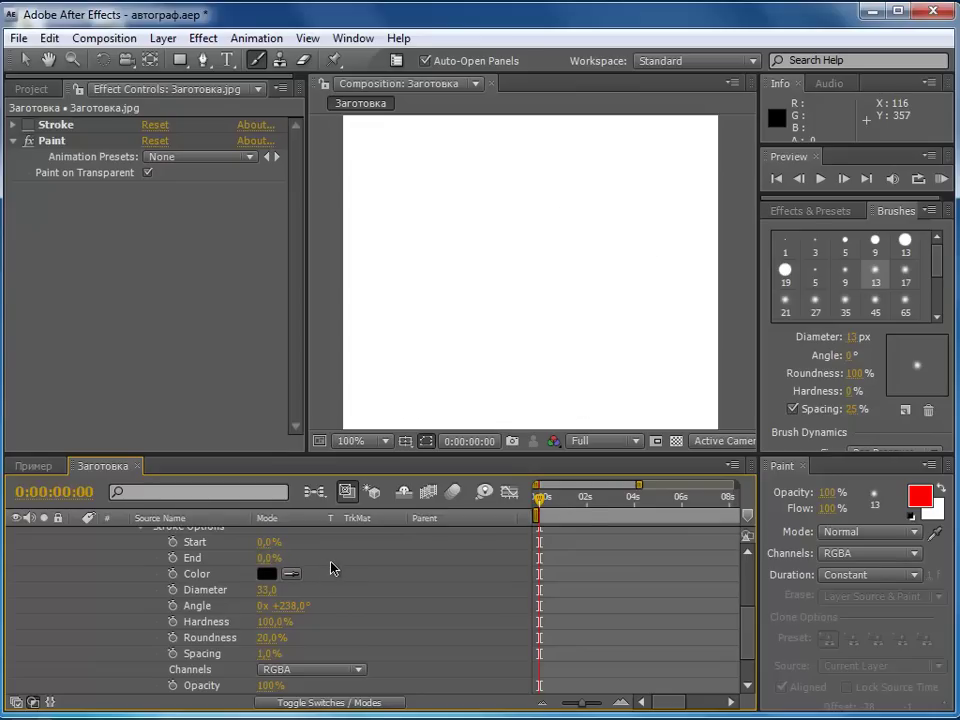
{"action": "left_click", "coordinate": [172, 558]}
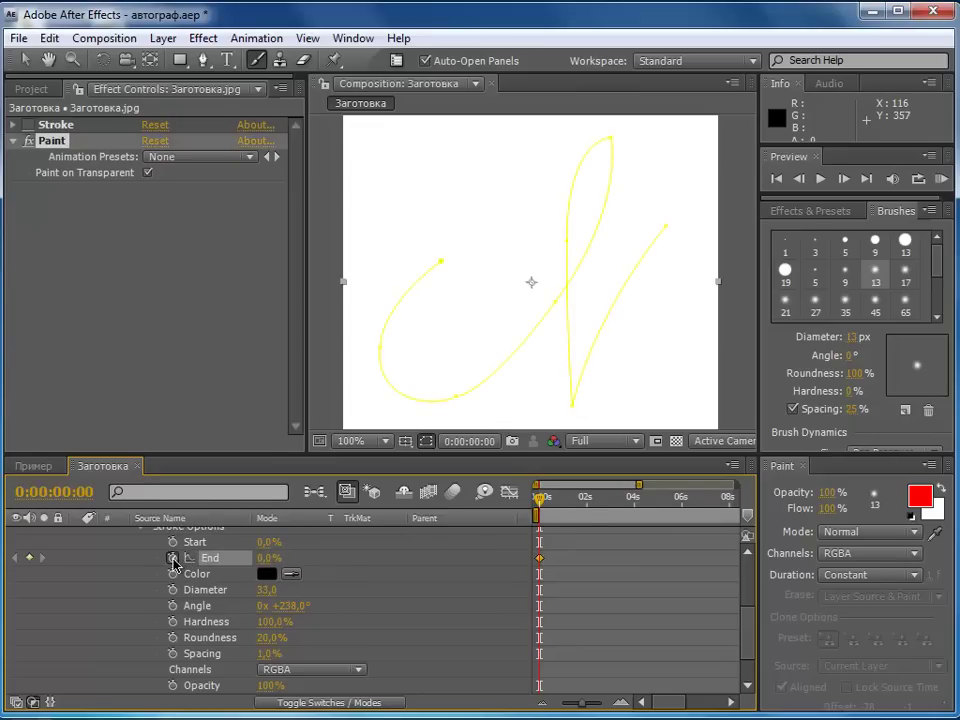
At 0:00:01:22, set End to 100% to complete the draw-on animation.
{"action": "left_click", "coordinate": [545, 499]}
{"action": "mouse_move", "coordinate": [544, 498]}
{"action": "left_mouse_down"}
{"action": "mouse_move", "coordinate": [591, 502]}
{"action": "mouse_move", "coordinate": [584, 506]}
{"action": "left_mouse_up"}
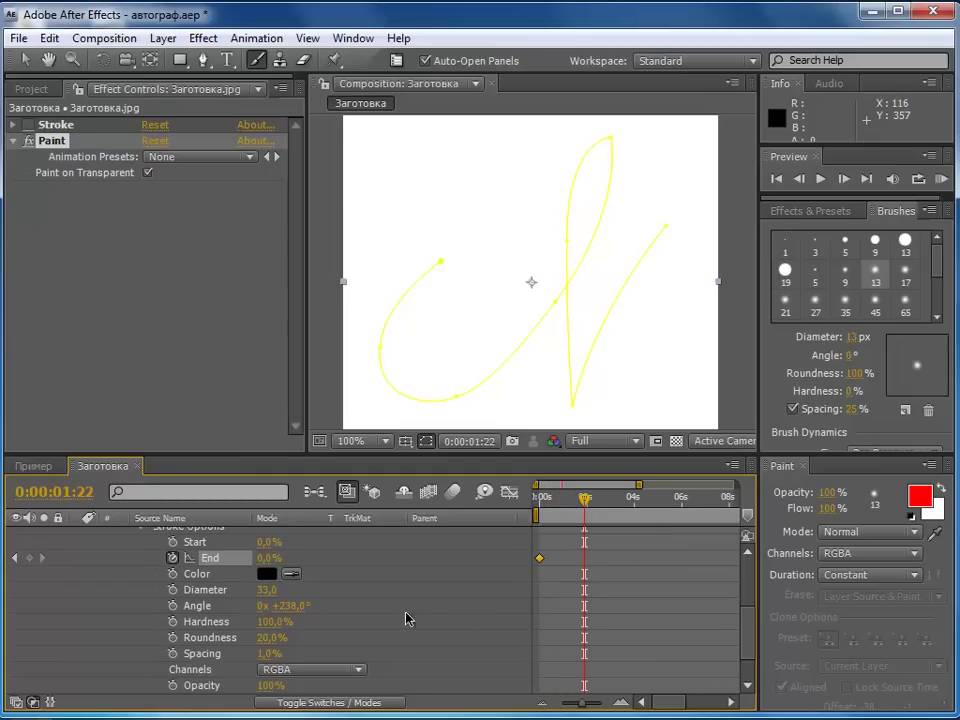
{"action": "left_click", "coordinate": [269, 558]}
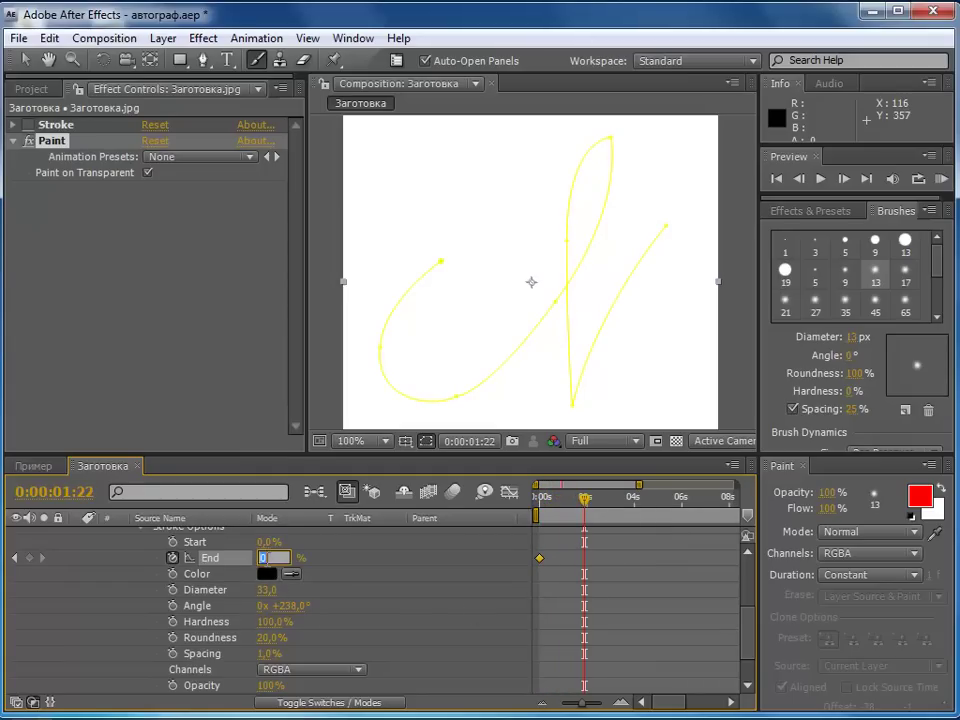
{"action": "type", "text": "100"}
{"action": "key", "text": "Return"}
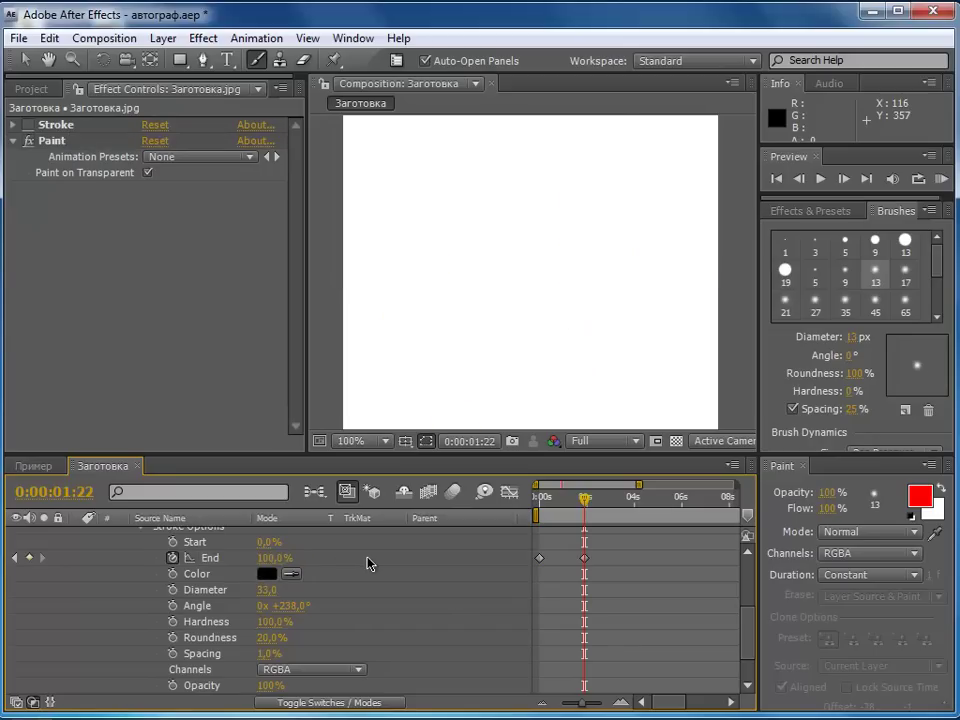
{"action": "scroll", "coordinate": [345, 568], "scroll_direction": "up", "scroll_amount": 2}
{"action": "scroll", "coordinate": [214, 612], "scroll_direction": "up", "scroll_amount": 4}
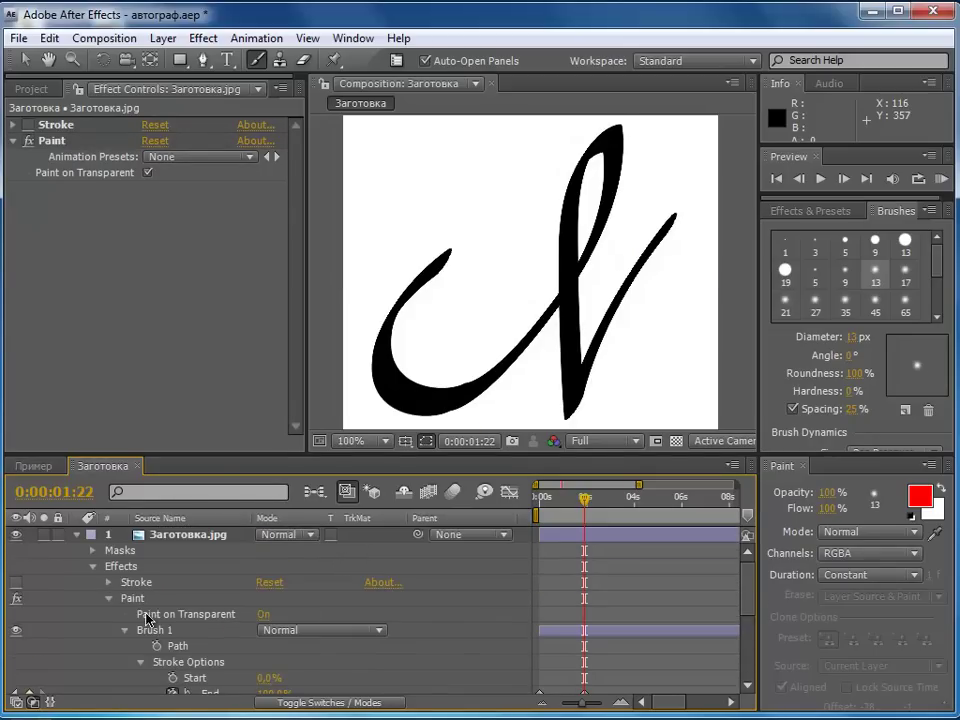
Collapse the layer and scrub from the start to watch the letter draw on.
{"action": "left_click", "coordinate": [78, 537]}
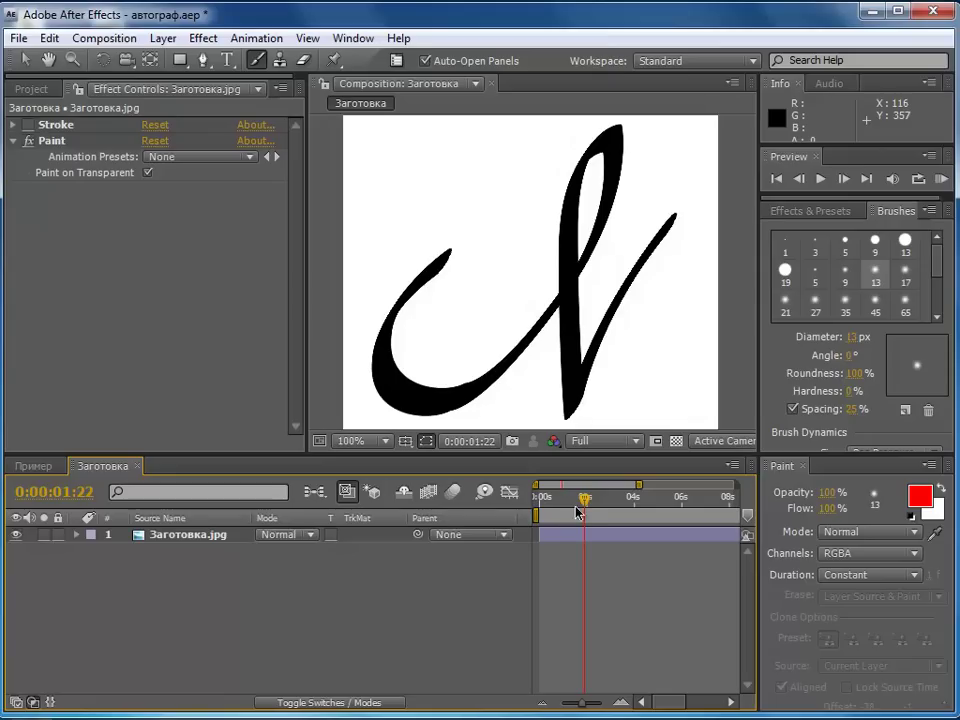
{"action": "key", "text": "Home"}
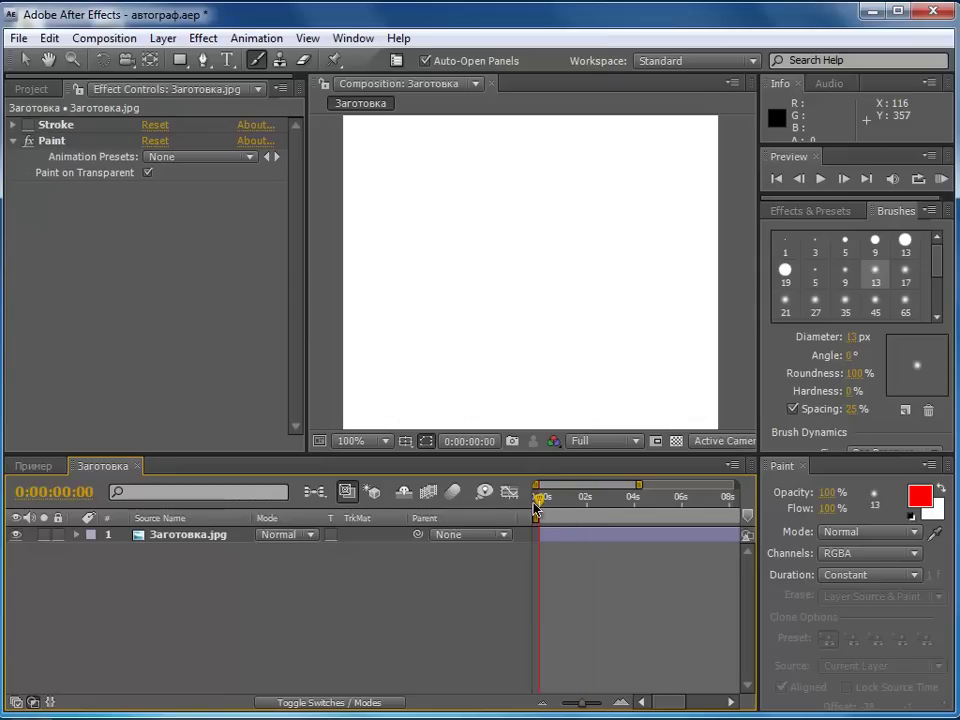
{"action": "left_click_drag", "start_coordinate": [540, 500], "coordinate": [586, 503]}
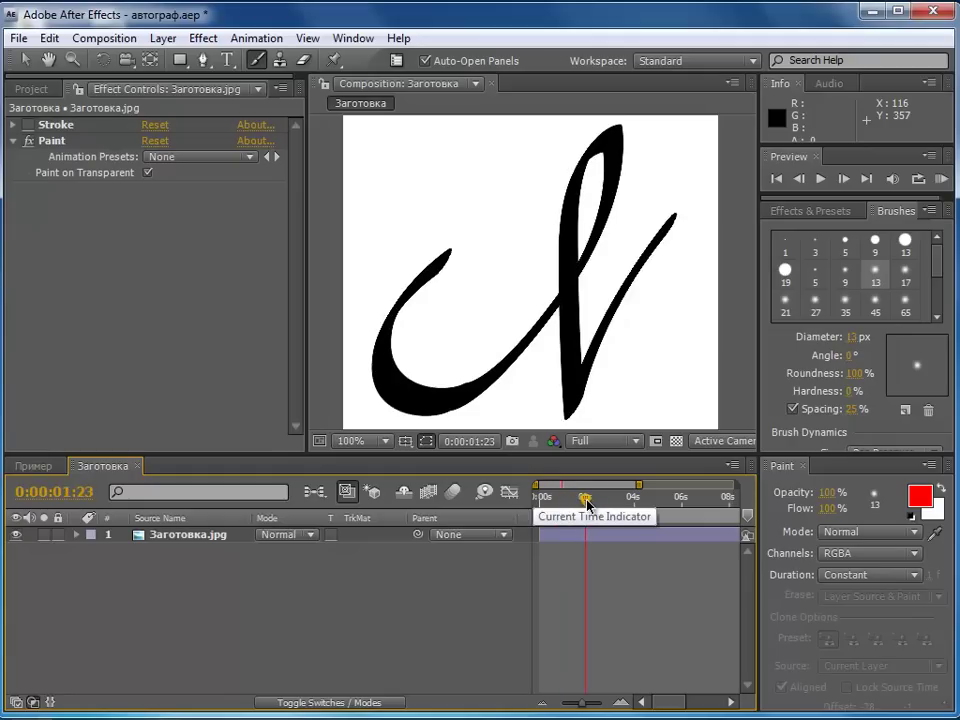
End the work area where the letter finishes, Trim Comp to Work Area, and play it back.
{"action": "left_click_drag", "start_coordinate": [632, 514], "coordinate": [588, 514]}
{"action": "right_click", "coordinate": [550, 514]}
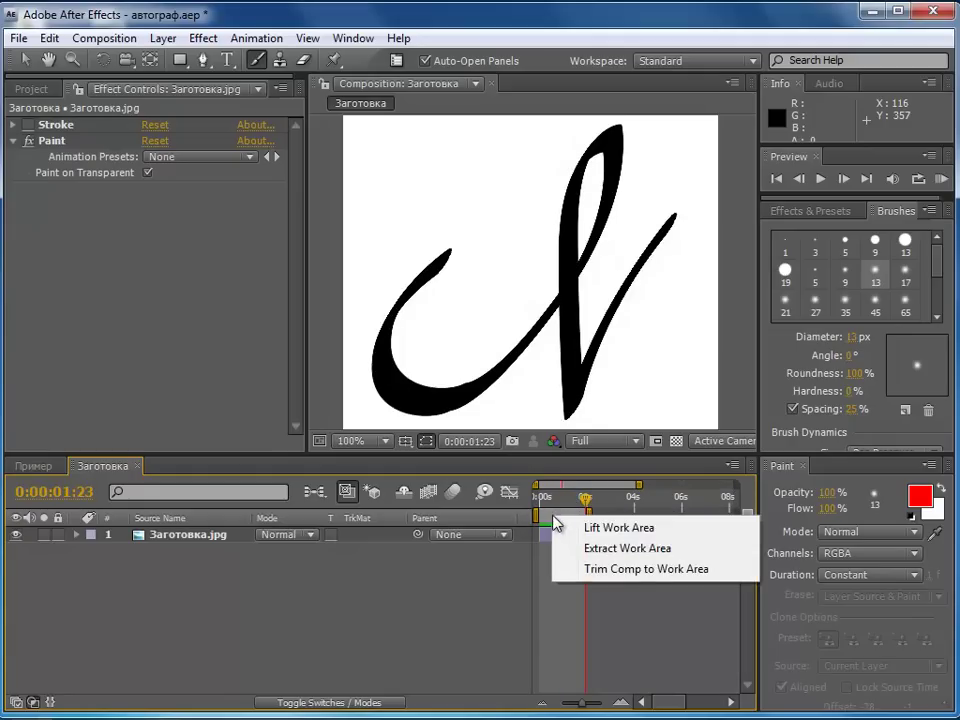
{"action": "left_click", "coordinate": [630, 569]}
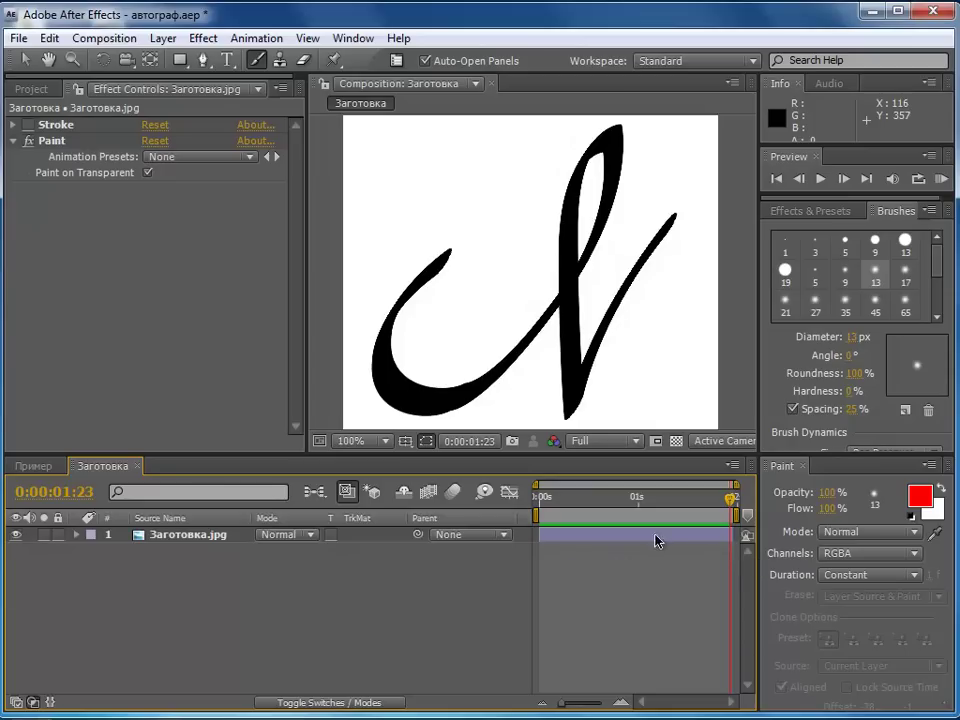
{"action": "key", "text": "space"}
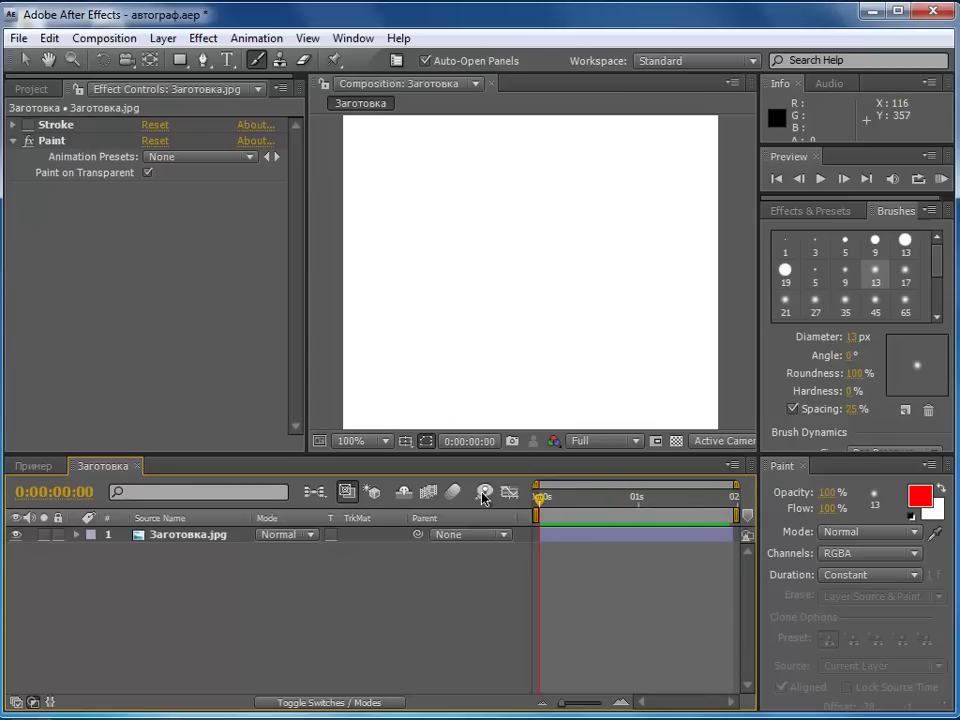